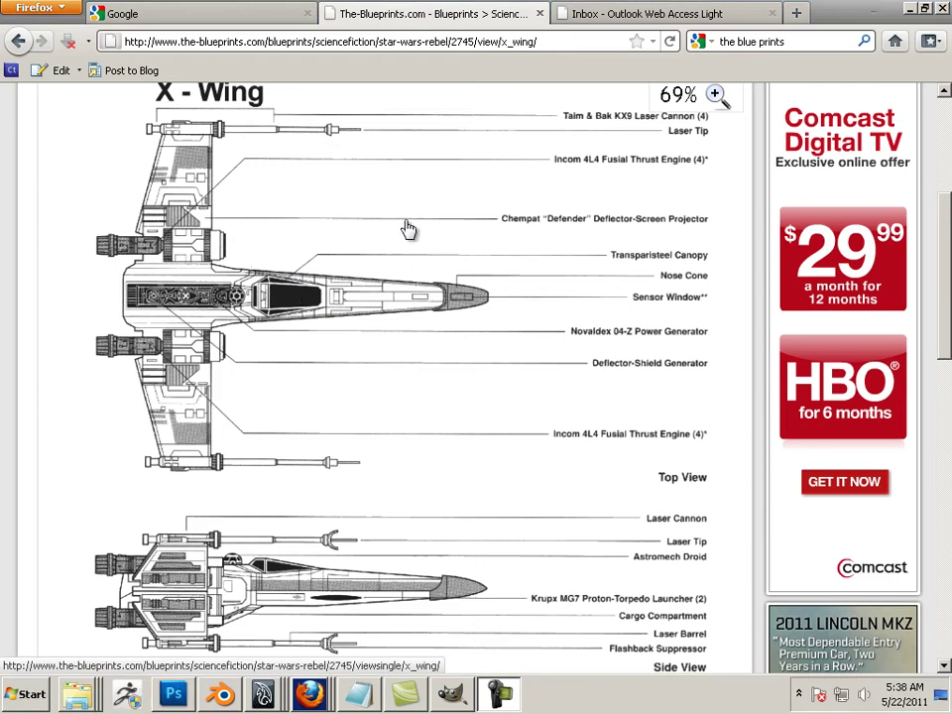
Step: Open the X-Wing blueprint in single-image view, then select the blueprint-site address in the Notepad notes
click(100, 186)
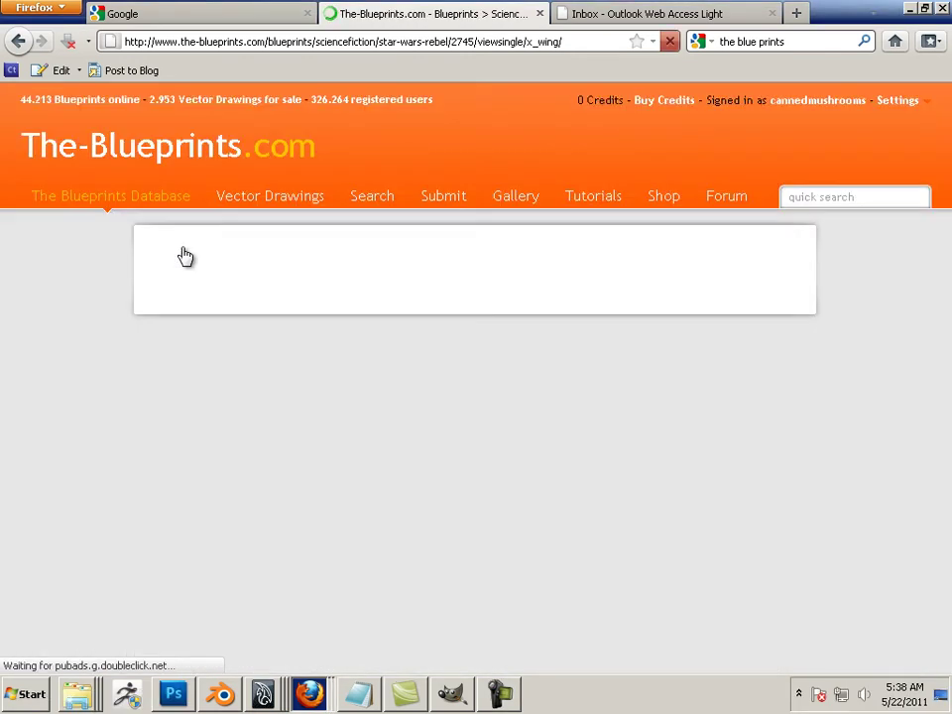
scroll(315, 452, down, 5)
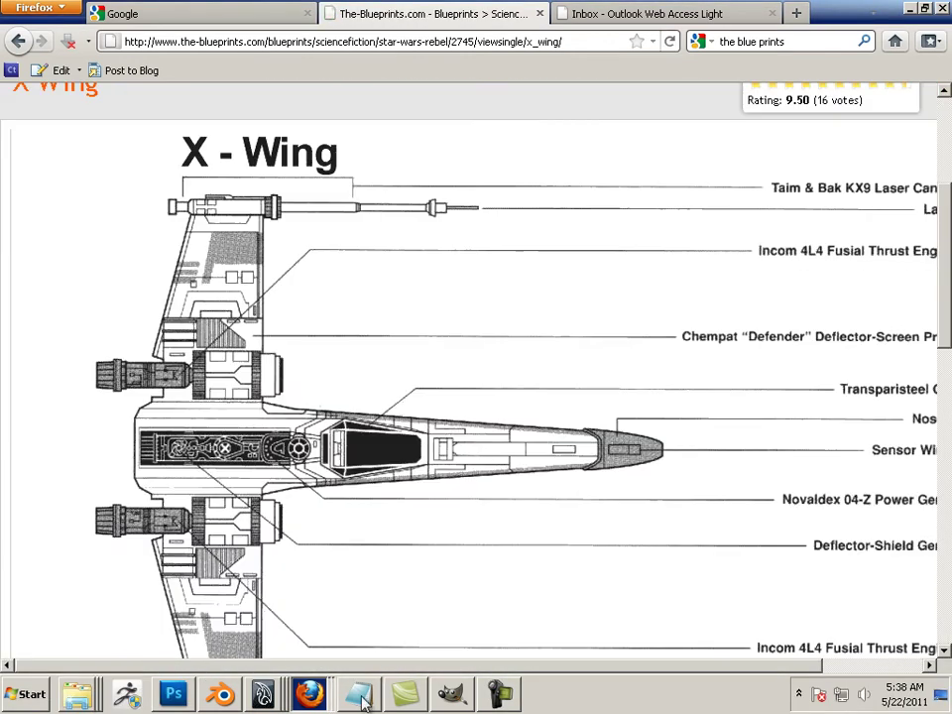
click(358, 695)
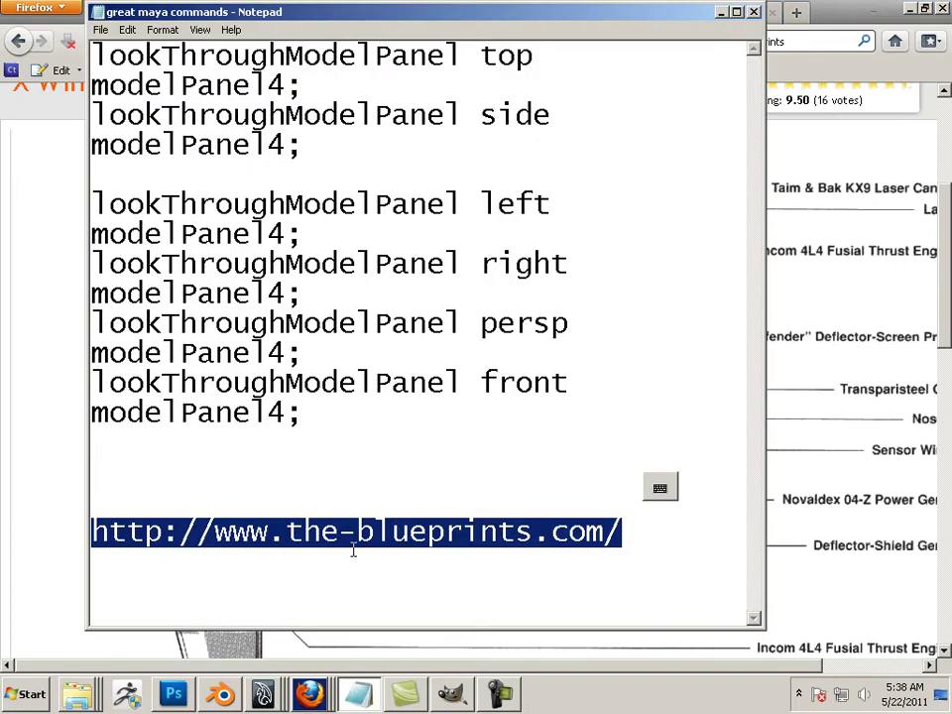
drag(630, 531, 91, 531)
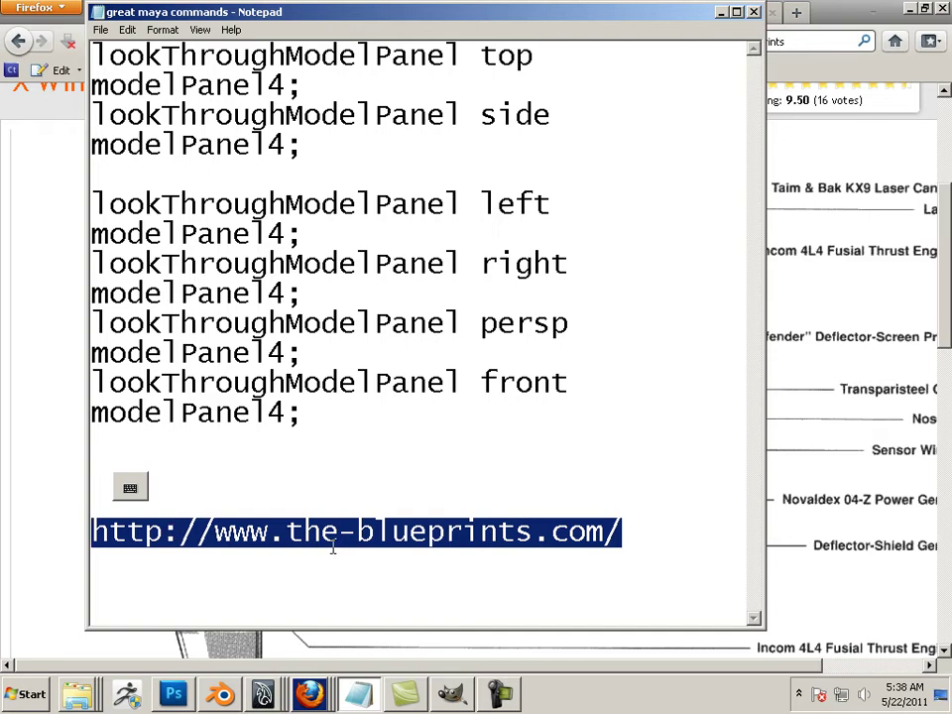
Step: Go to The Blueprints Database and open its Science Fiction category
click(50, 486)
scroll(496, 490, up, 5)
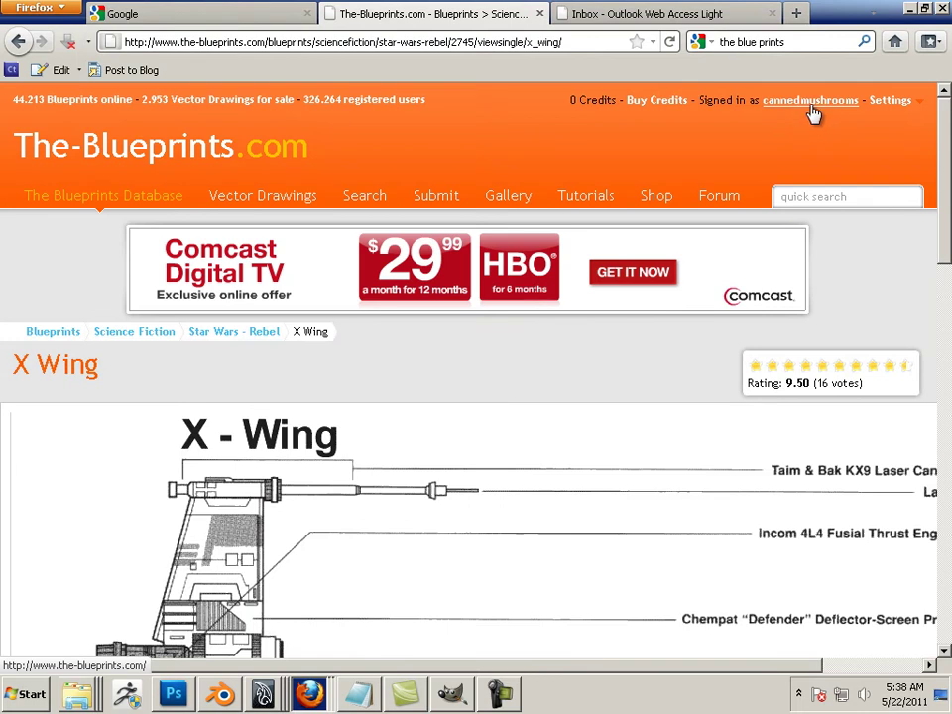
click(120, 202)
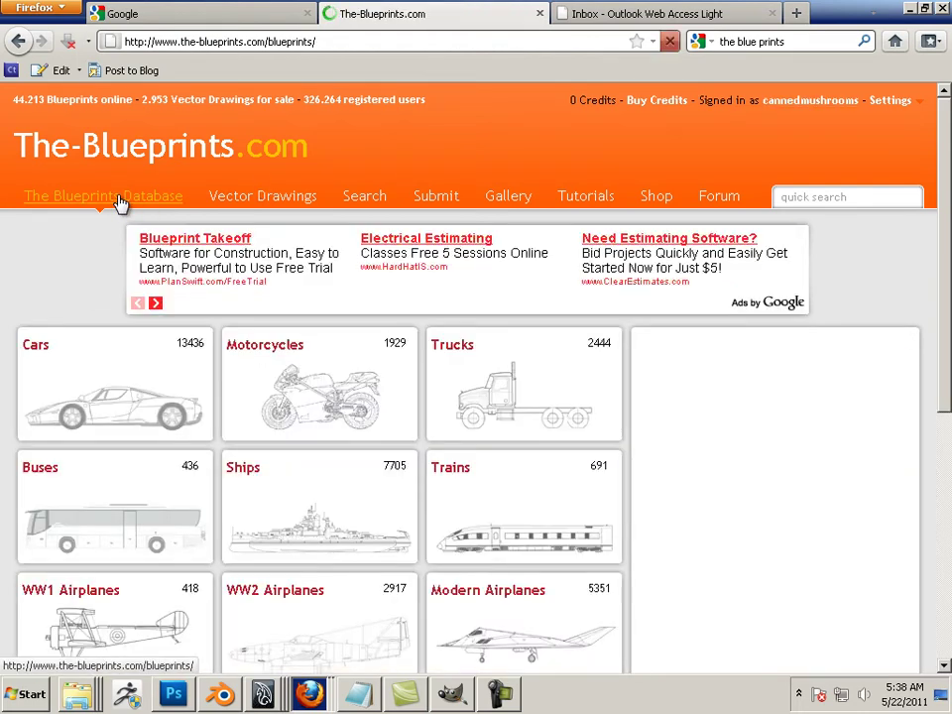
scroll(383, 310, down, 3)
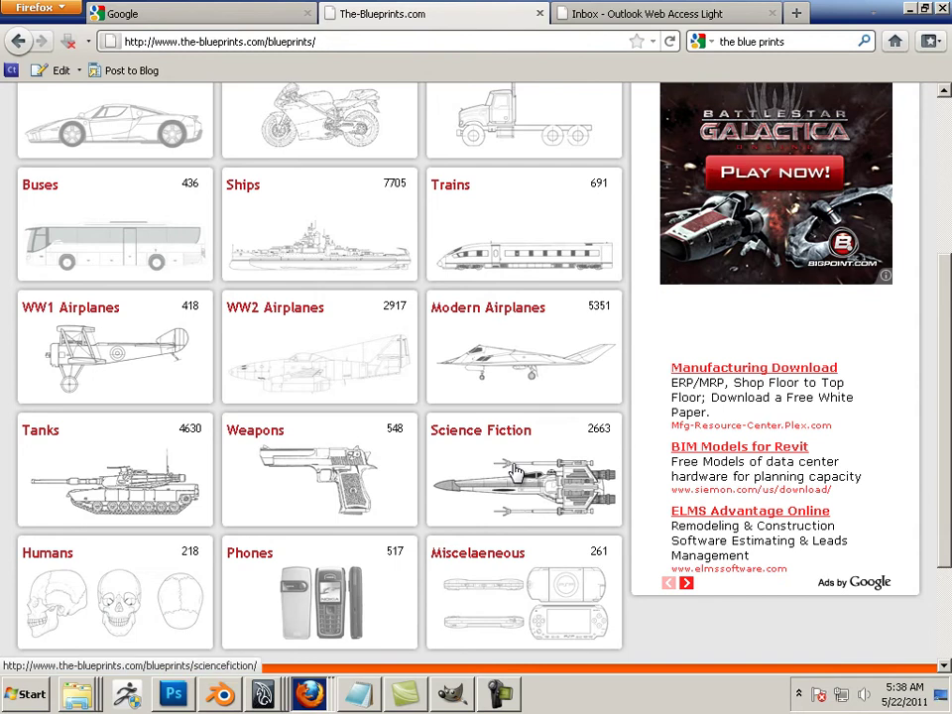
click(551, 483)
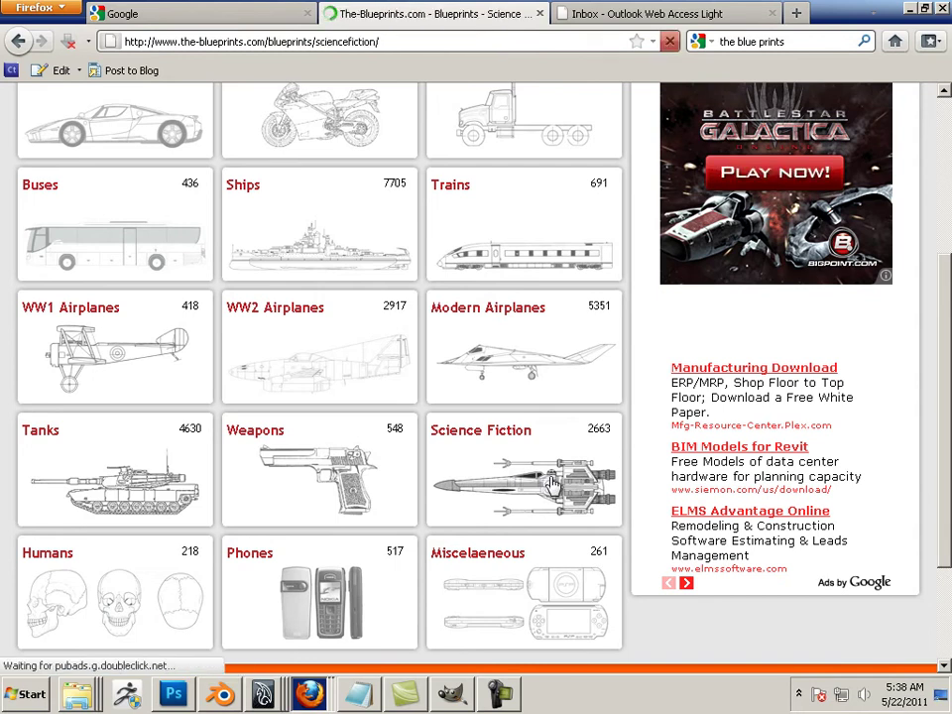
Step: Open the Star Wars - Rebel list and choose the X Wing blueprint page
scroll(551, 483, down, 5)
scroll(553, 484, down, 2)
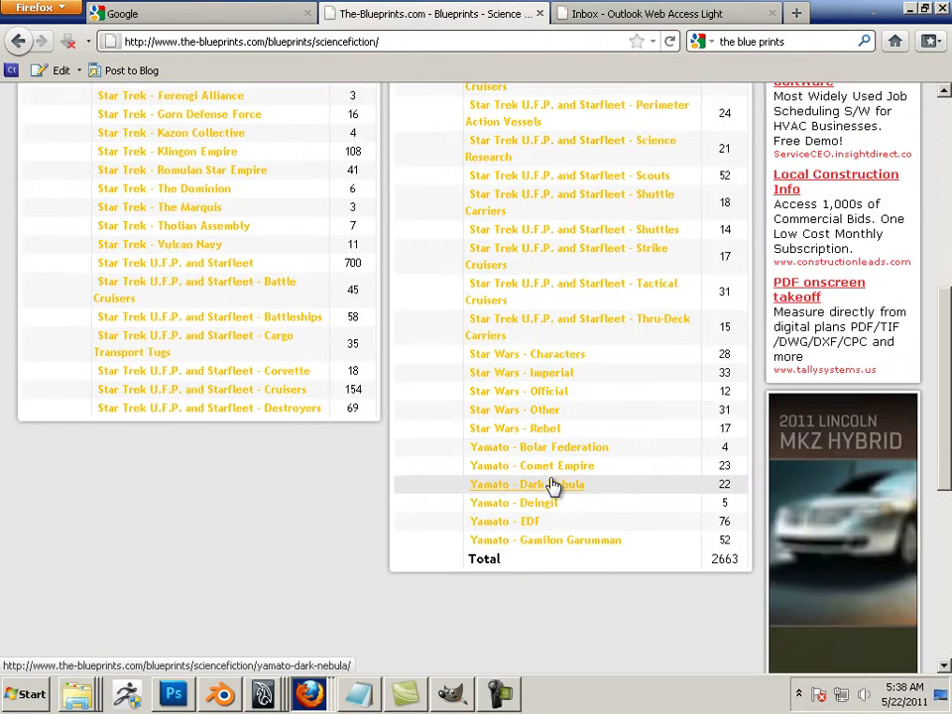
click(524, 432)
scroll(480, 437, down, 10)
scroll(298, 404, up, 3)
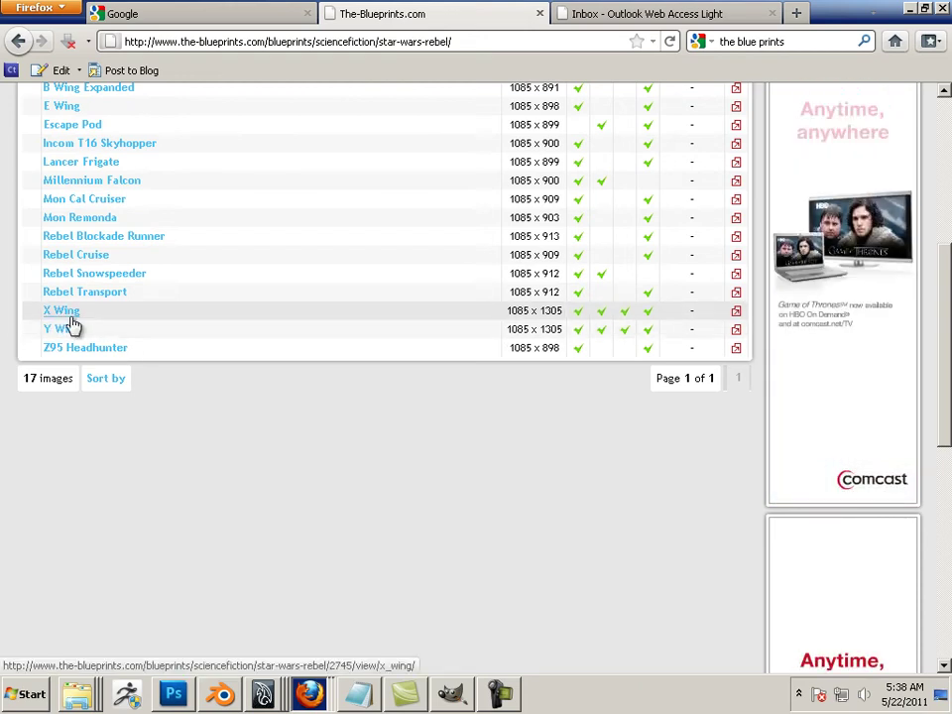
scroll(602, 397, up, 4)
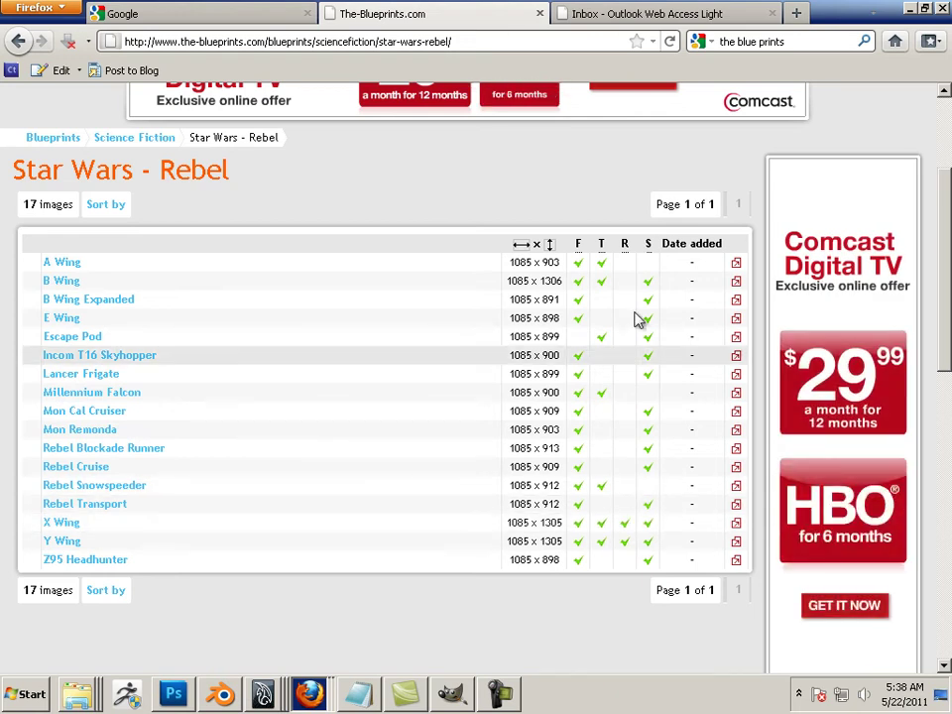
click(72, 524)
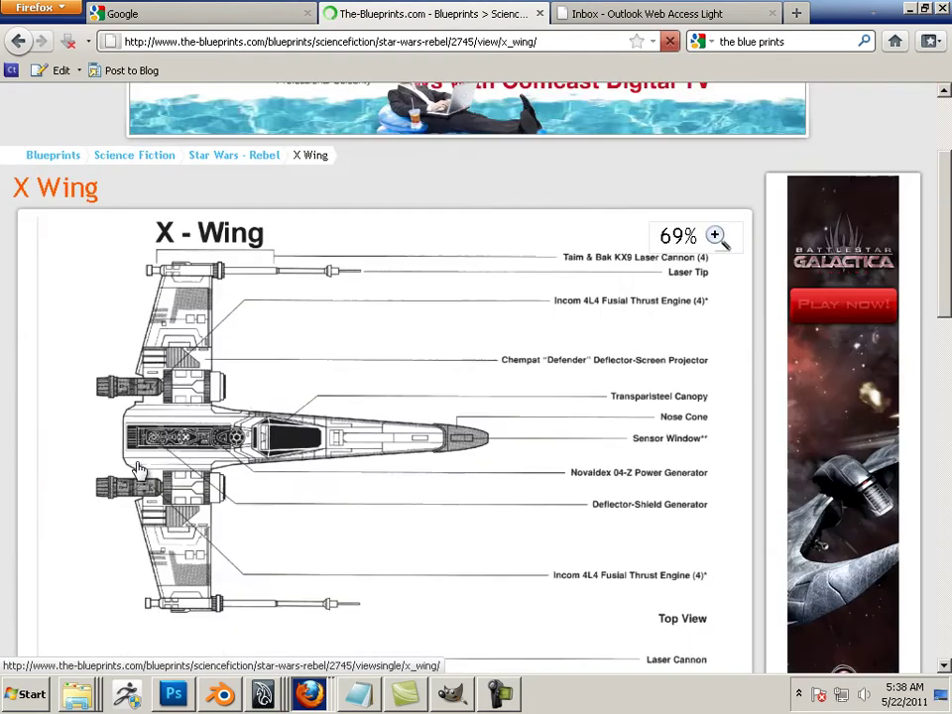
scroll(139, 471, down, 3)
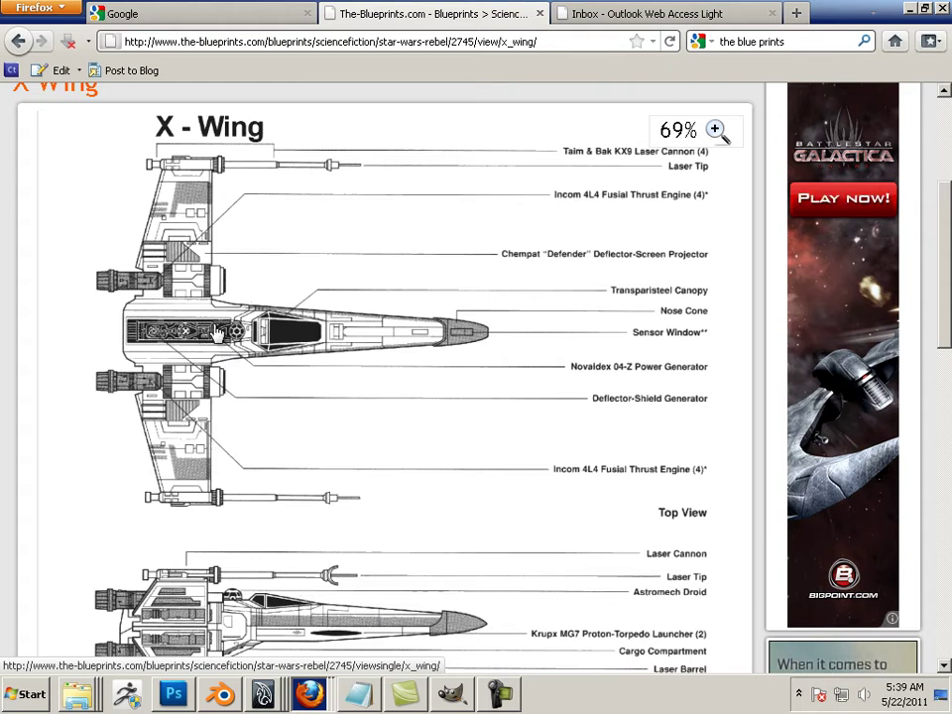
Step: Download the X Wing.gif image and save it into the Desktop's blender x wing folder
scroll(209, 317, down, 5)
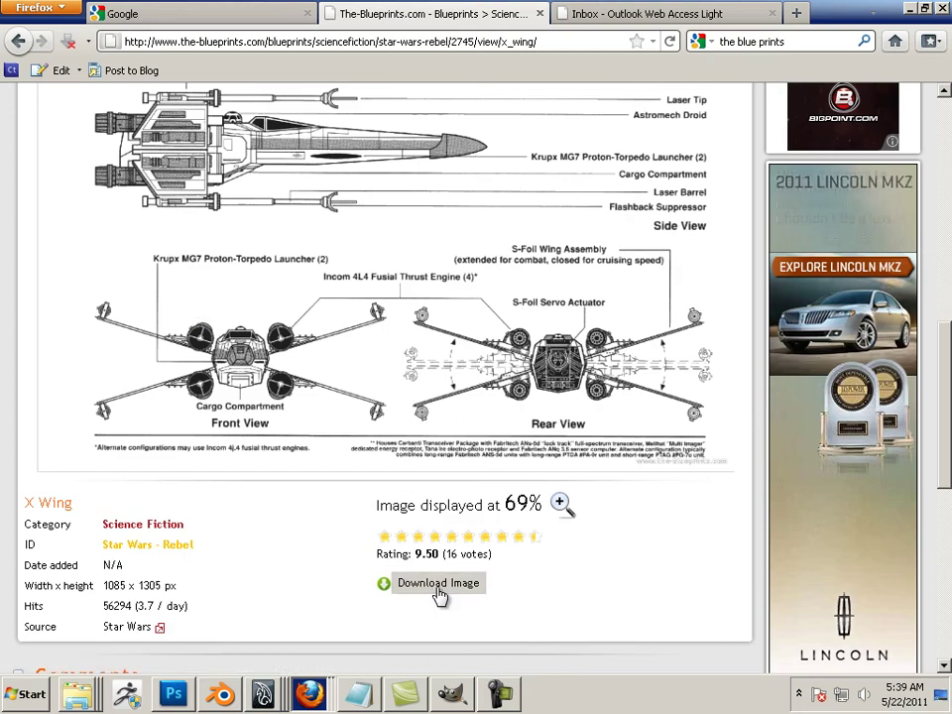
click(439, 593)
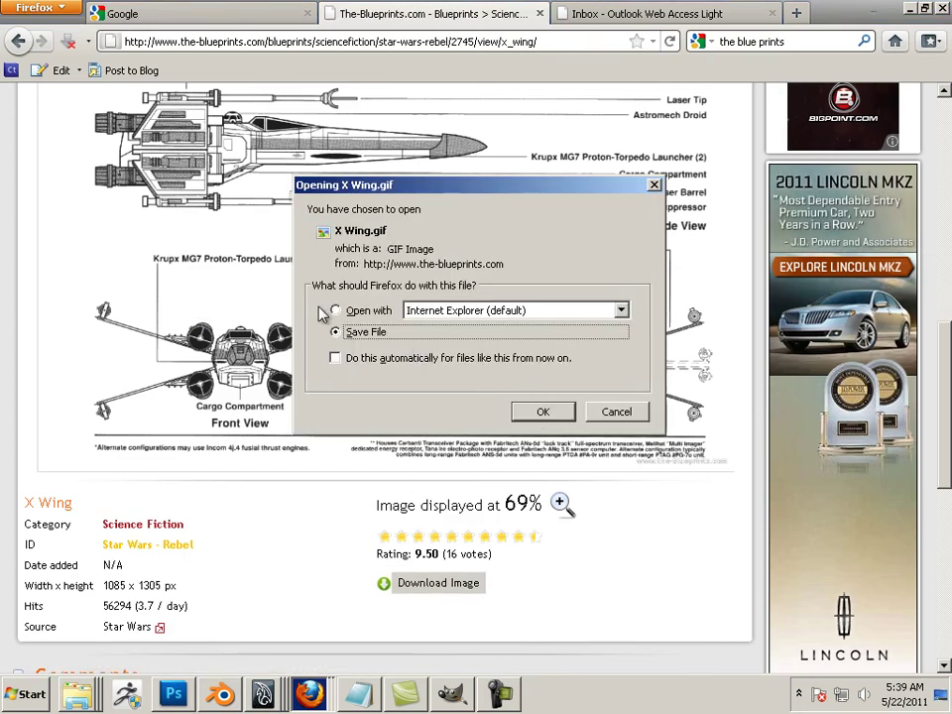
click(543, 413)
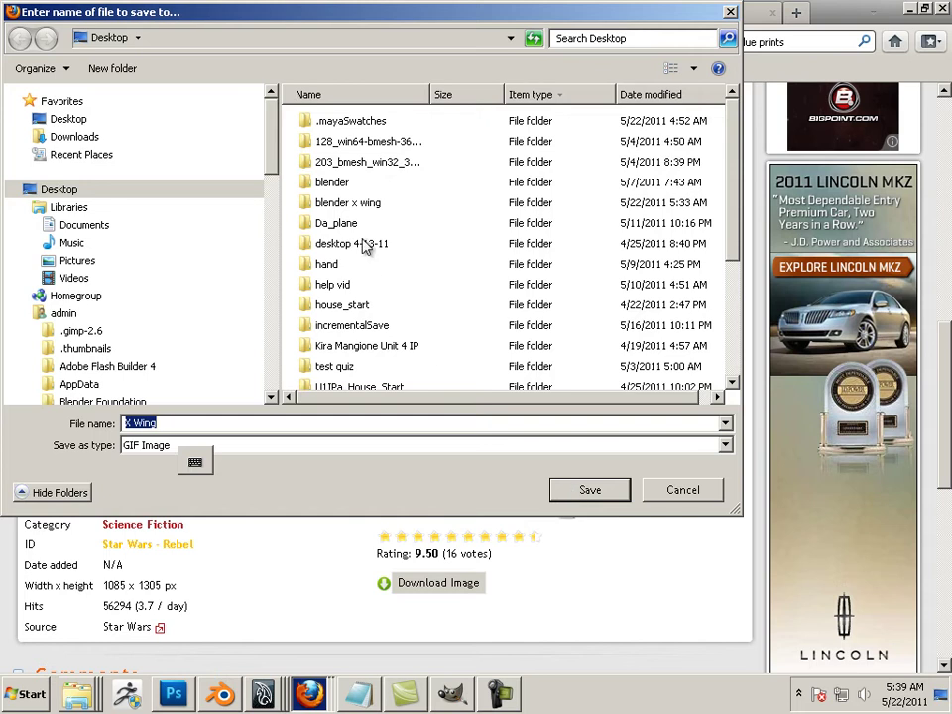
click(319, 203)
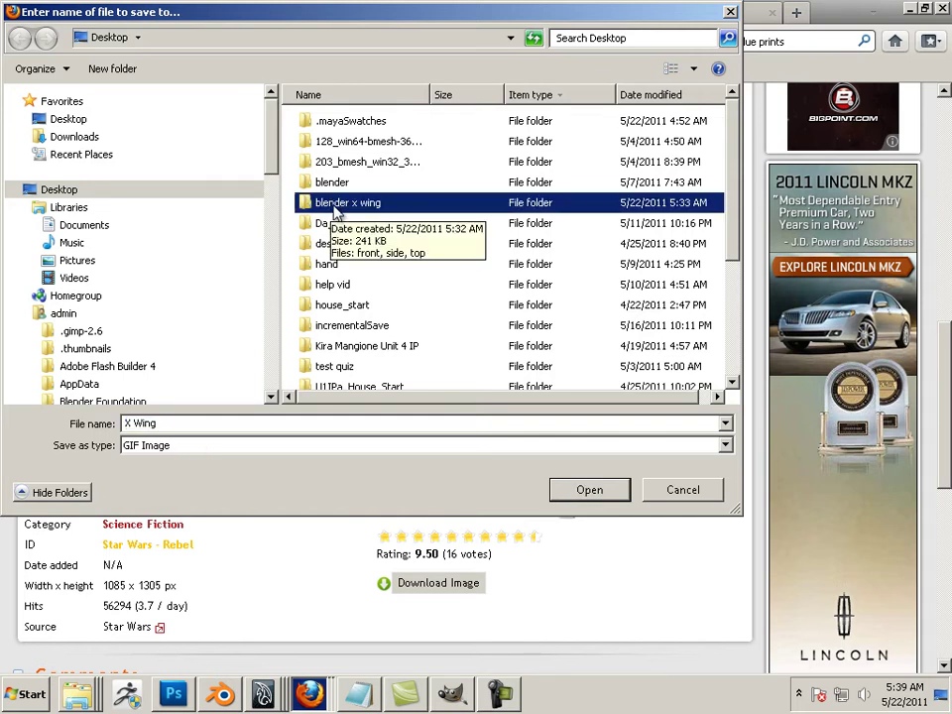
double_click(336, 207)
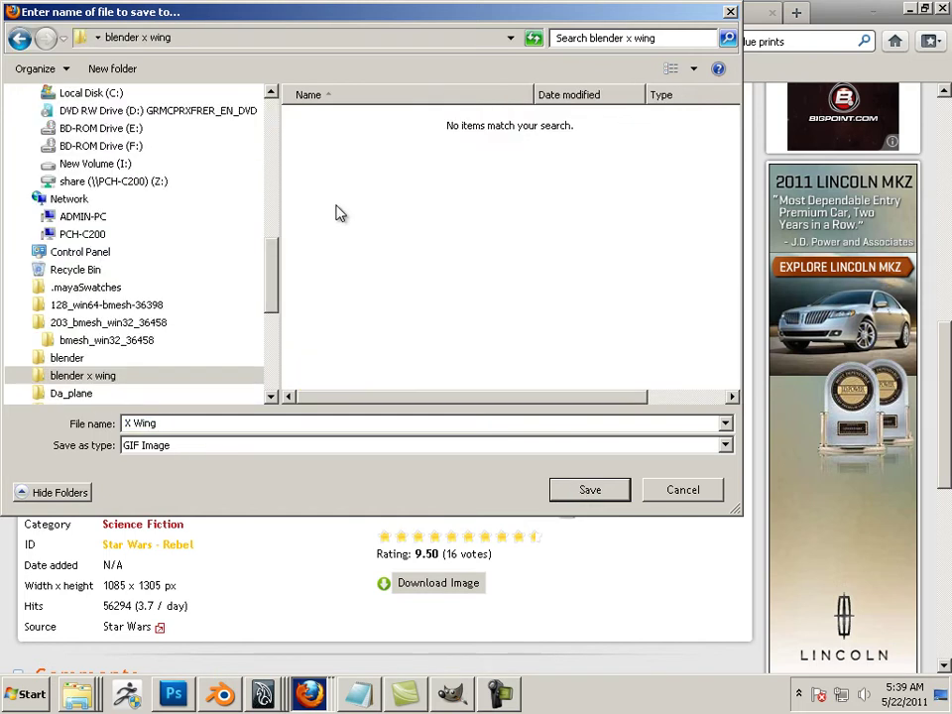
click(587, 491)
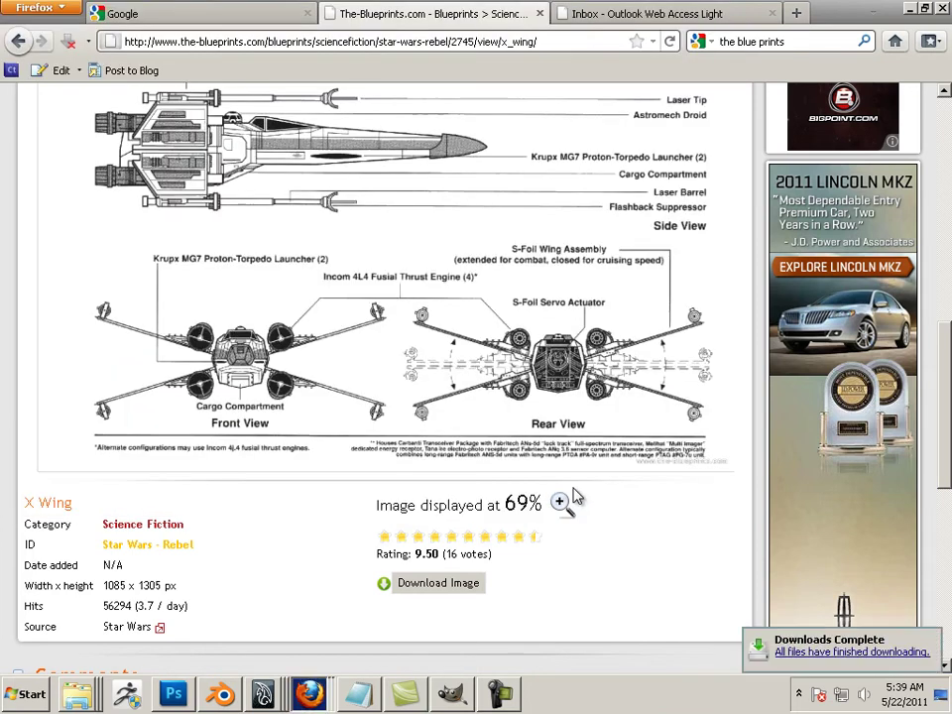
Step: Bring GIMP forward and position its empty image window and toolbox
click(310, 696)
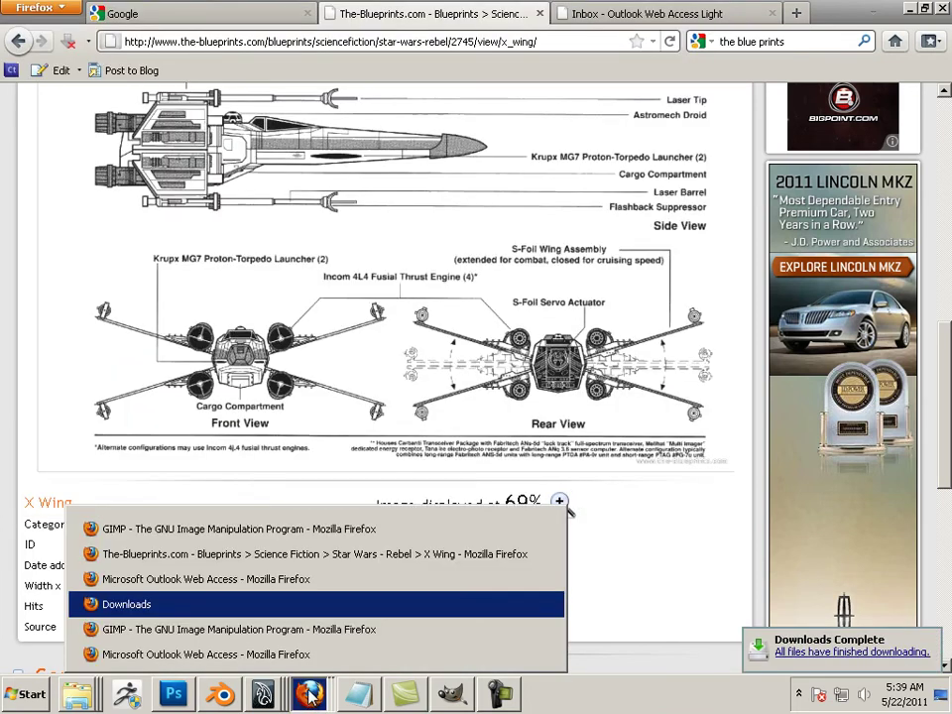
click(271, 537)
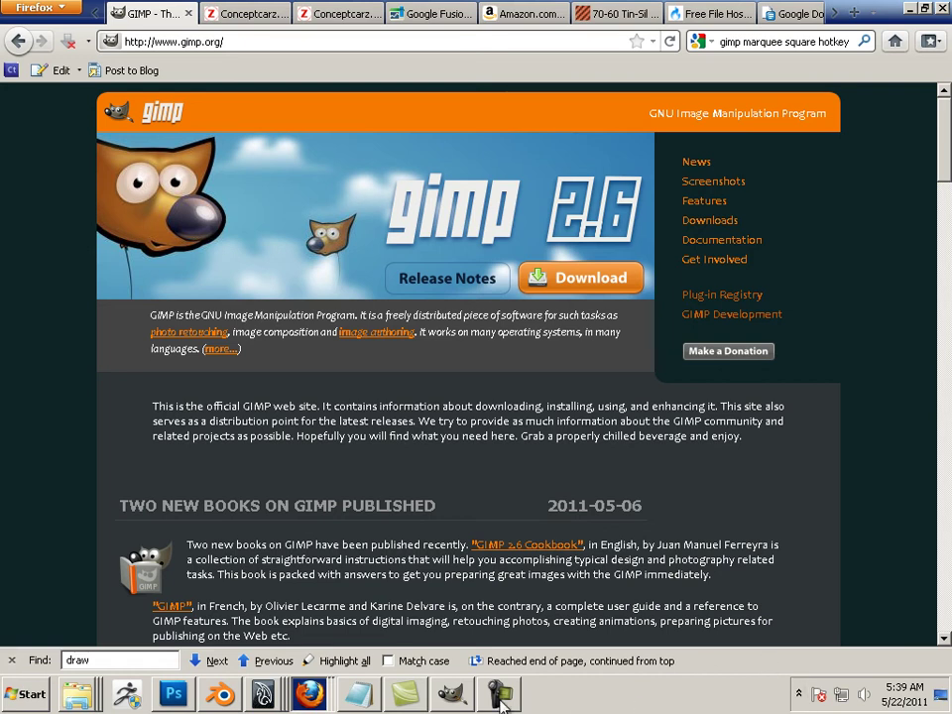
click(452, 695)
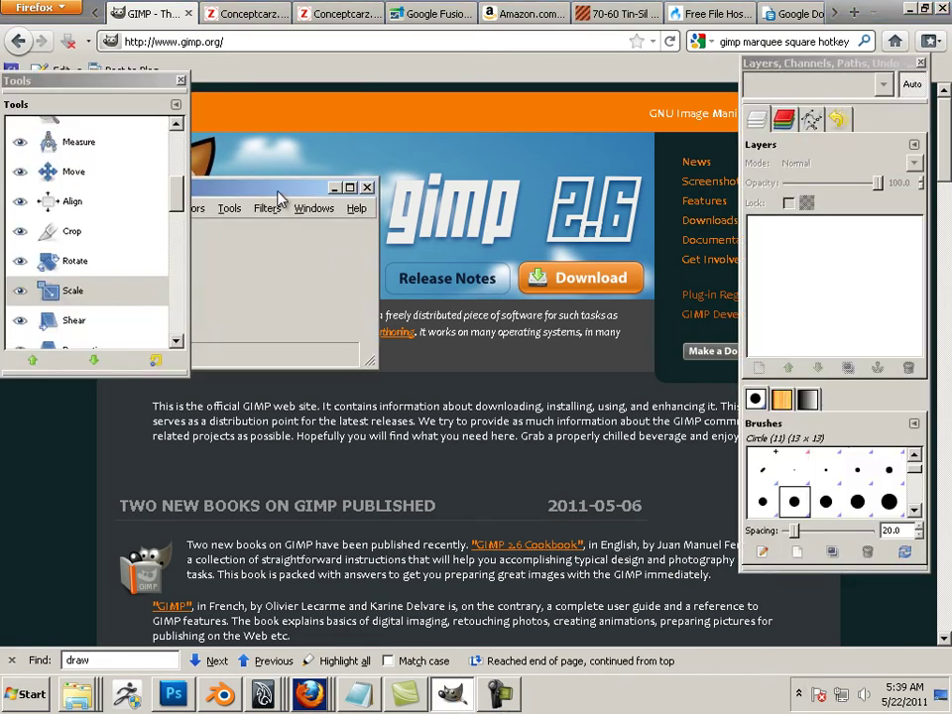
drag(277, 191, 521, 91)
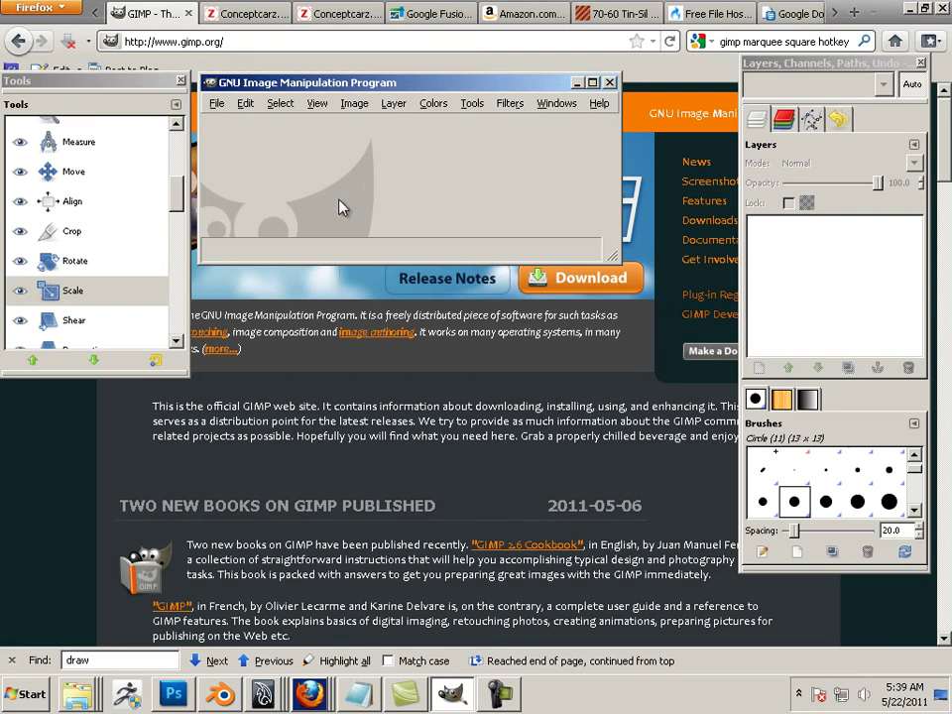
drag(149, 81, 149, 118)
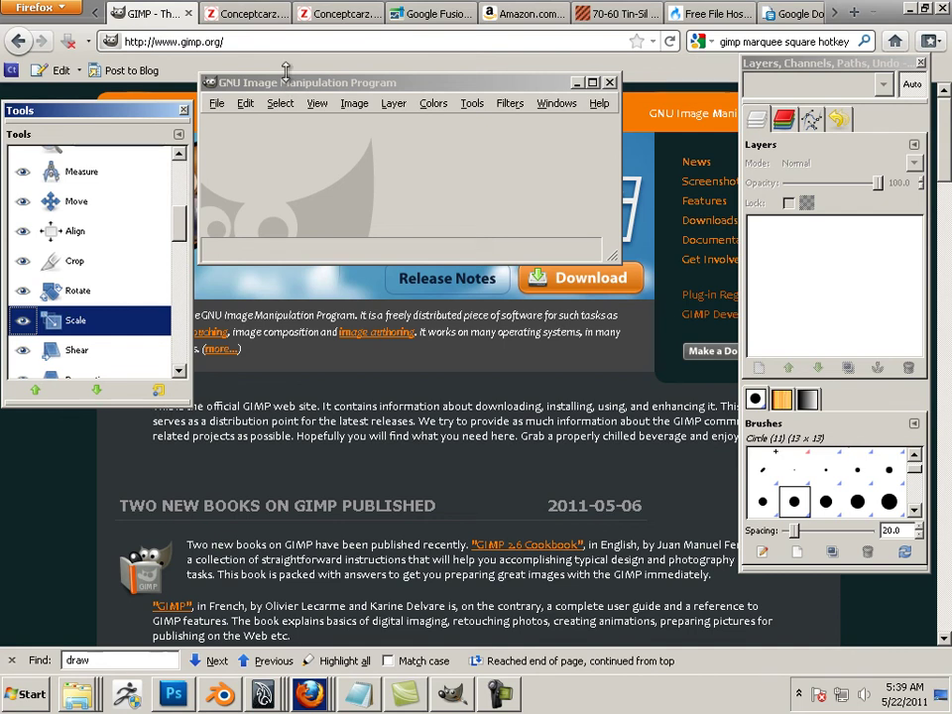
mouse_move(283, 83)
mouse_down()
mouse_move(259, 47)
mouse_move(176, 27)
mouse_move(270, 31)
mouse_move(260, 30)
mouse_move(269, 10)
mouse_move(293, 75)
mouse_up()
key(Escape)
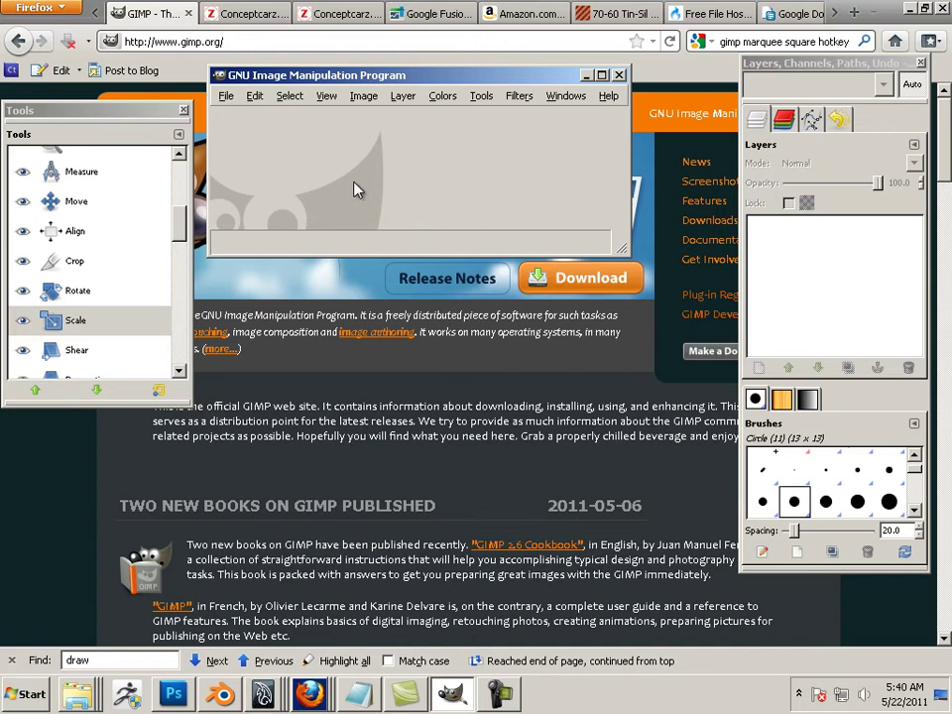
Step: Open X Wing.gif from the blender x wing folder and scroll to the blueprint's top
click(226, 96)
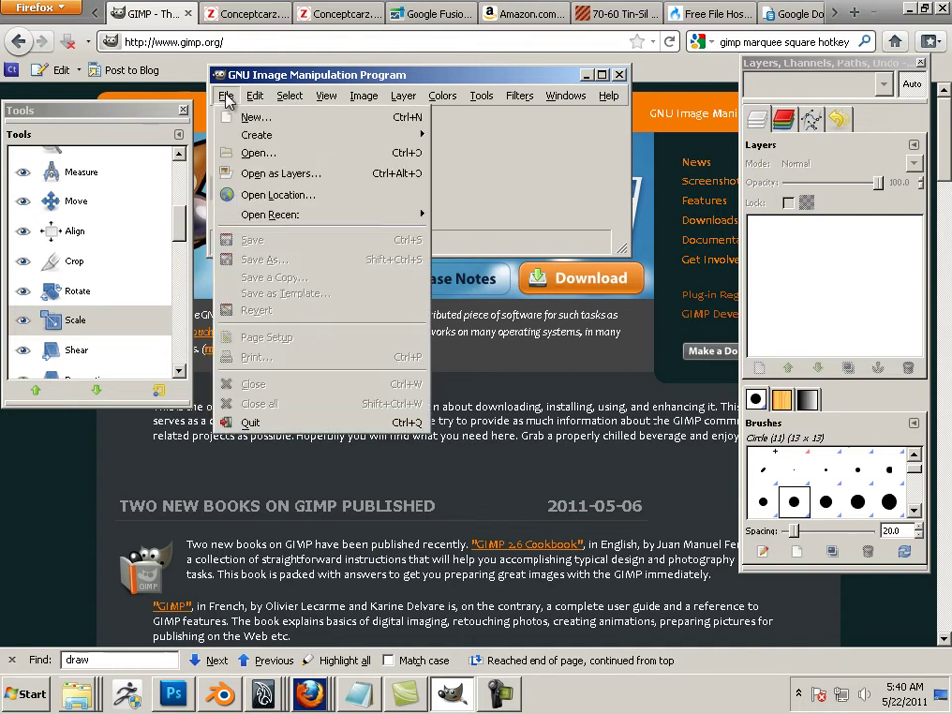
click(259, 153)
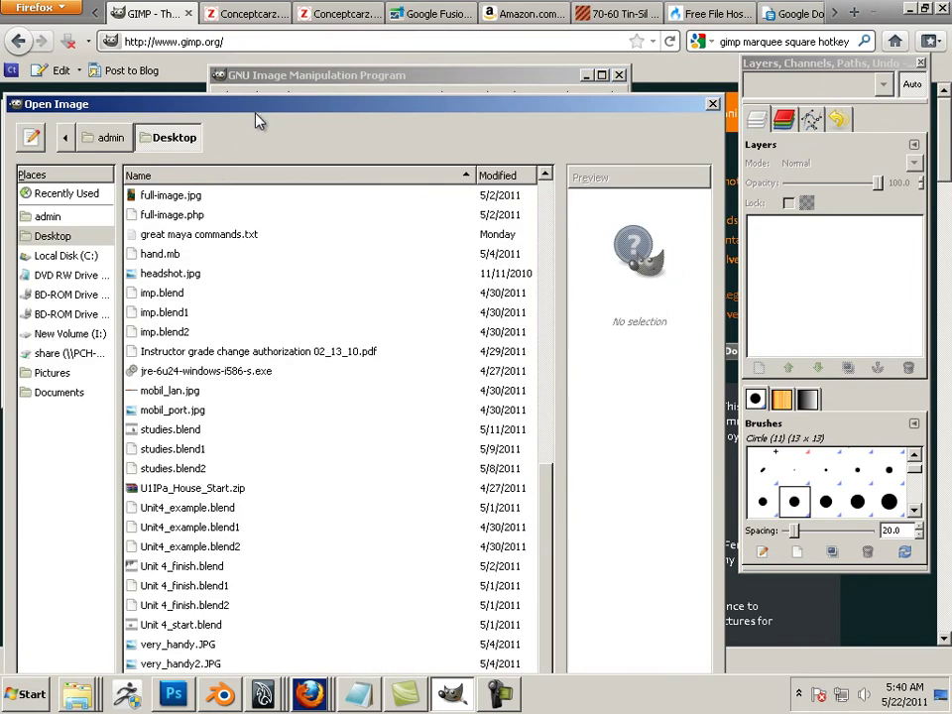
drag(256, 119, 296, 31)
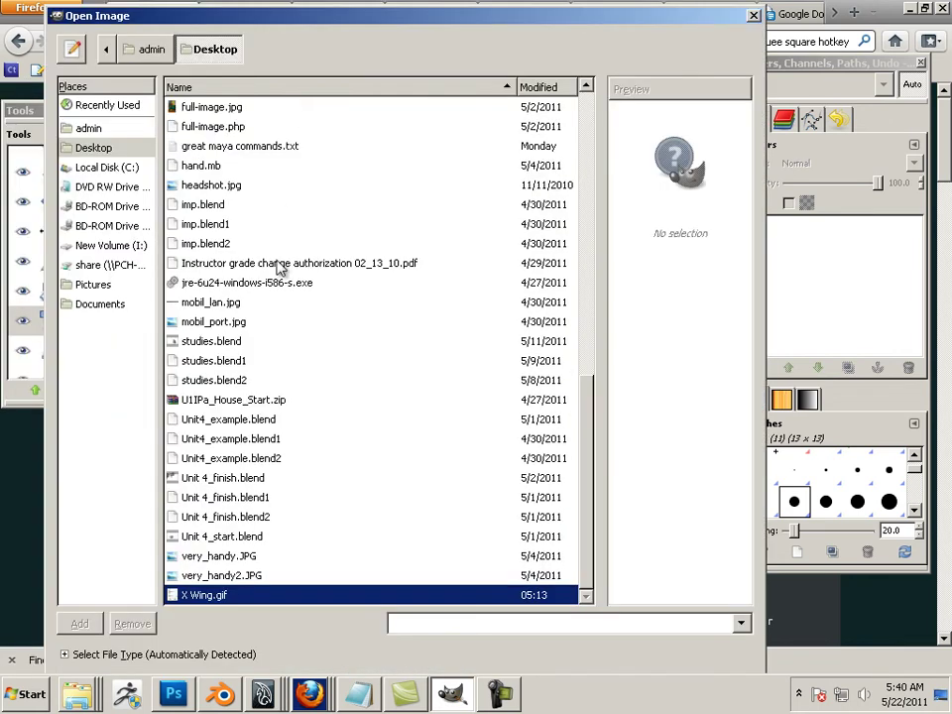
double_click(217, 596)
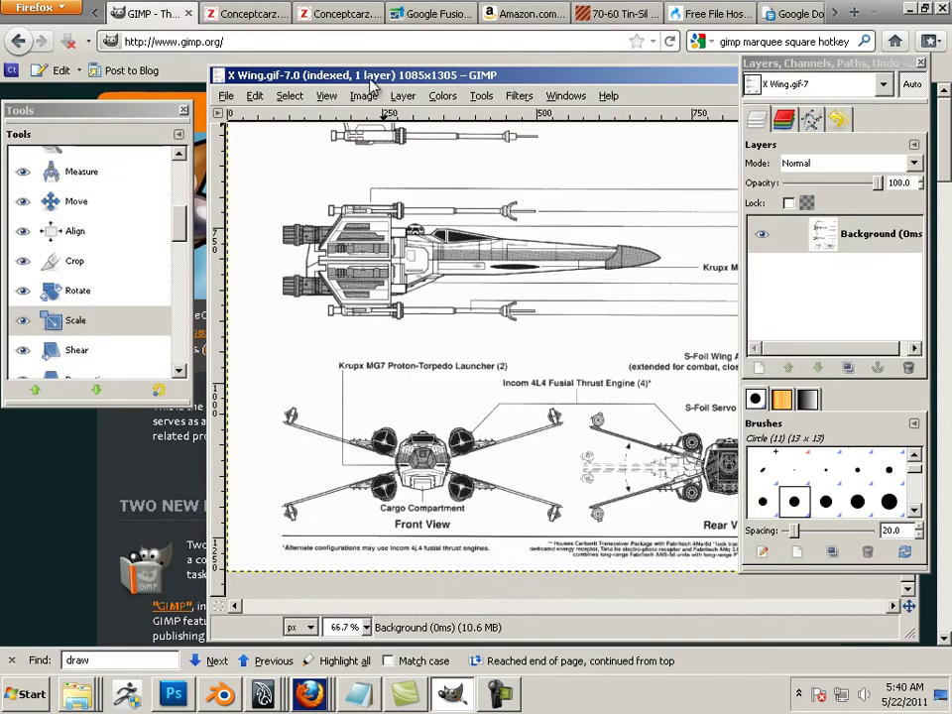
drag(369, 79, 230, 35)
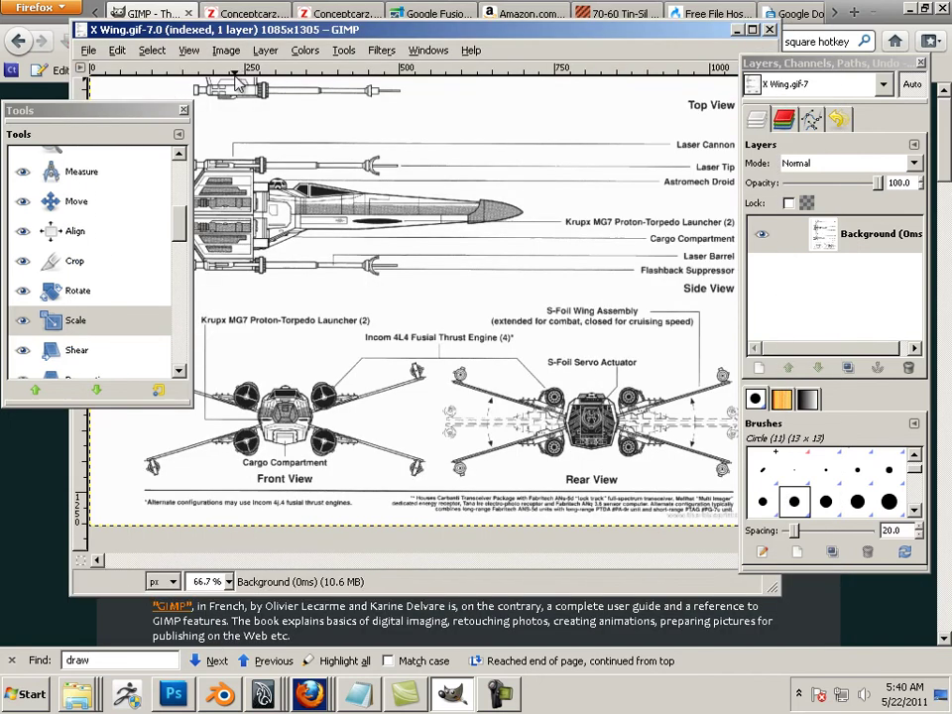
scroll(248, 151, up, 5)
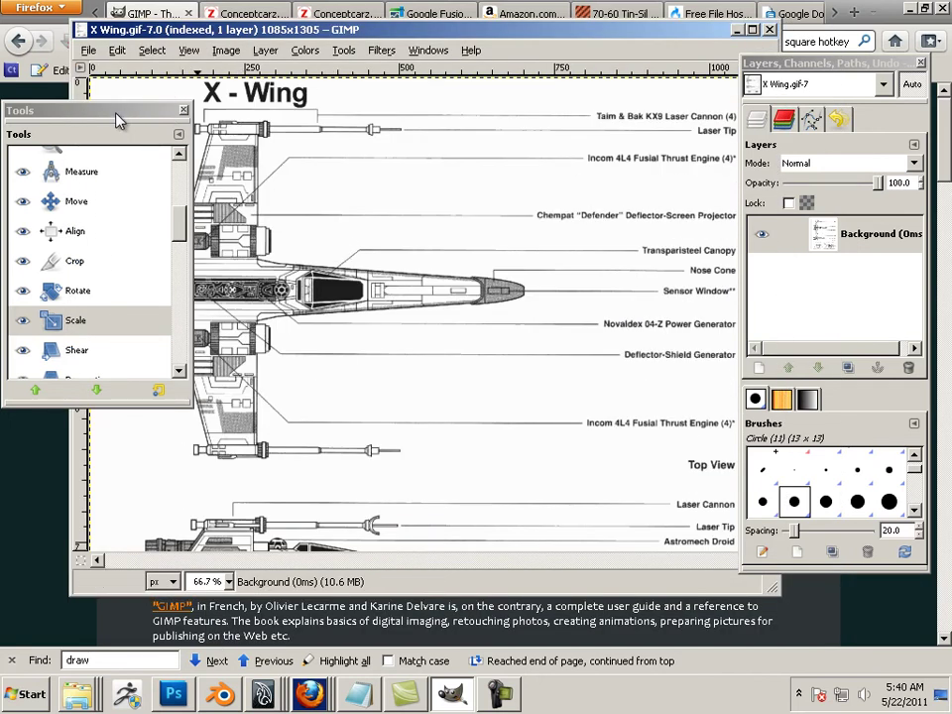
Step: Rectangle-select the X-Wing top view and copy it with Edit > Copy
drag(135, 114, 718, 162)
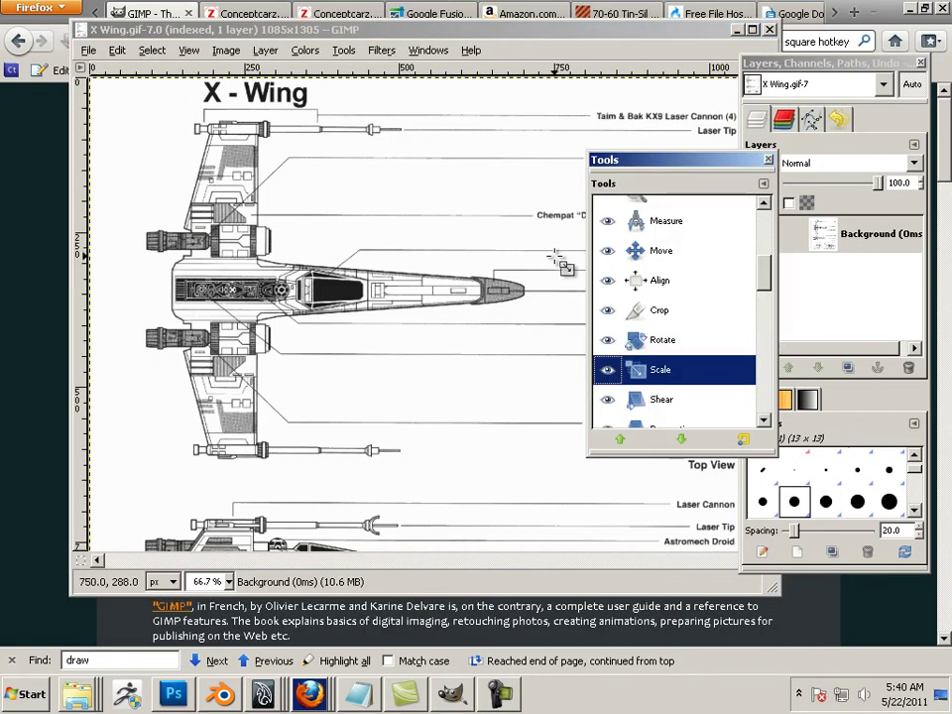
scroll(654, 337, up, 5)
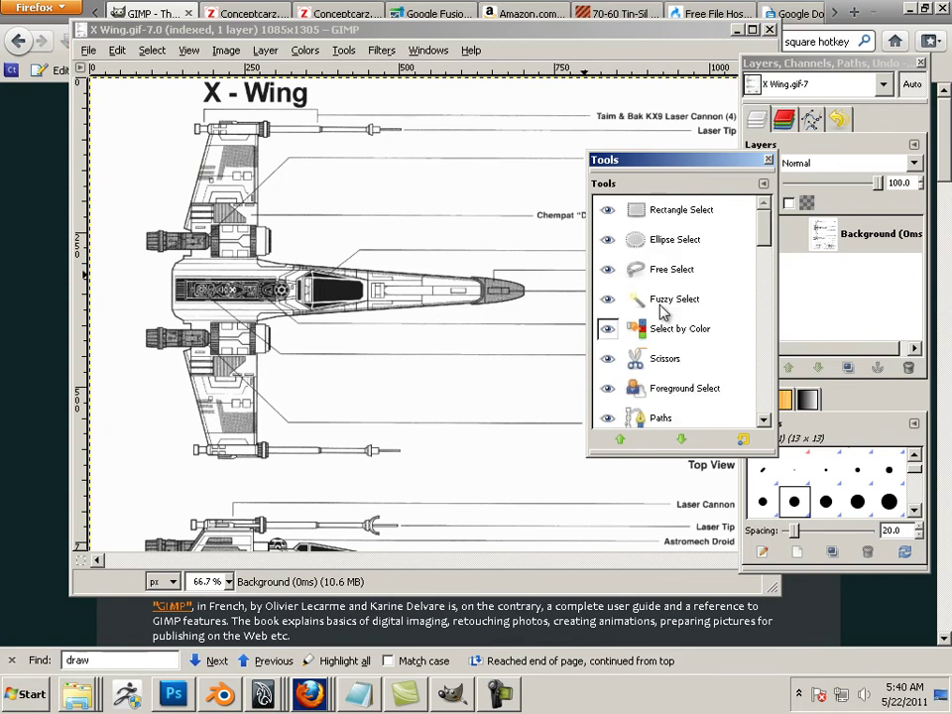
click(671, 220)
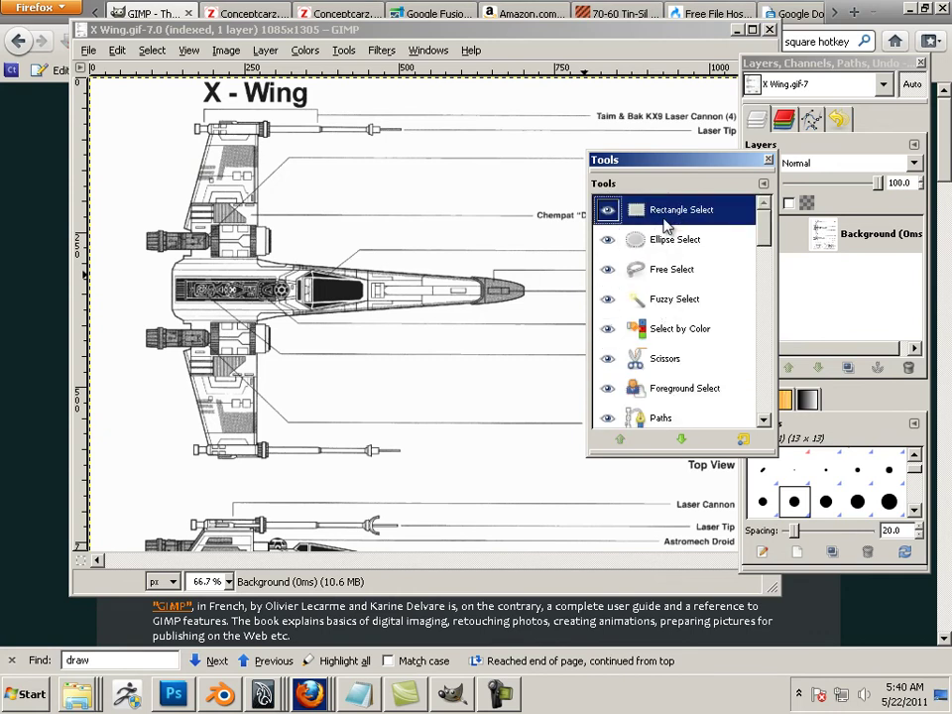
click(119, 107)
drag(116, 101, 541, 478)
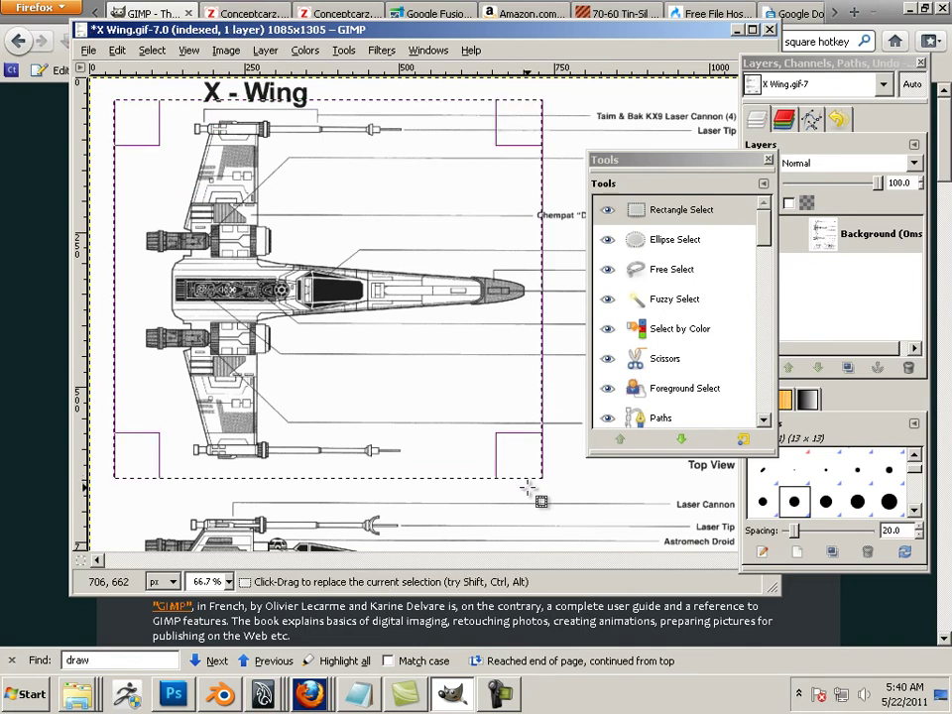
click(117, 50)
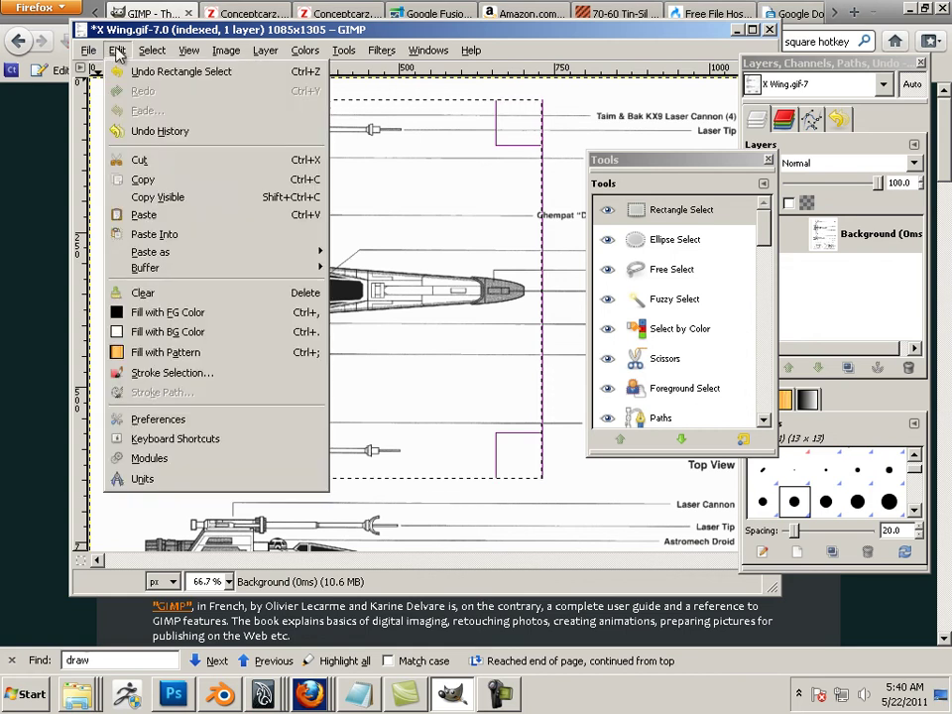
click(160, 181)
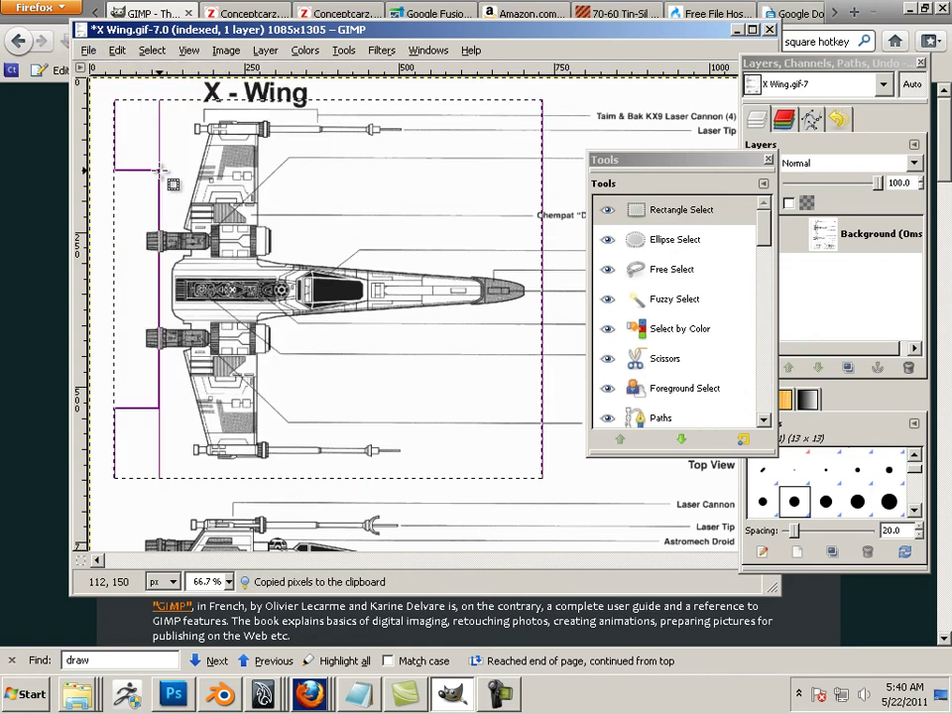
Step: Create a new blank image 1024 × 1024 pixels in size
click(88, 49)
click(104, 70)
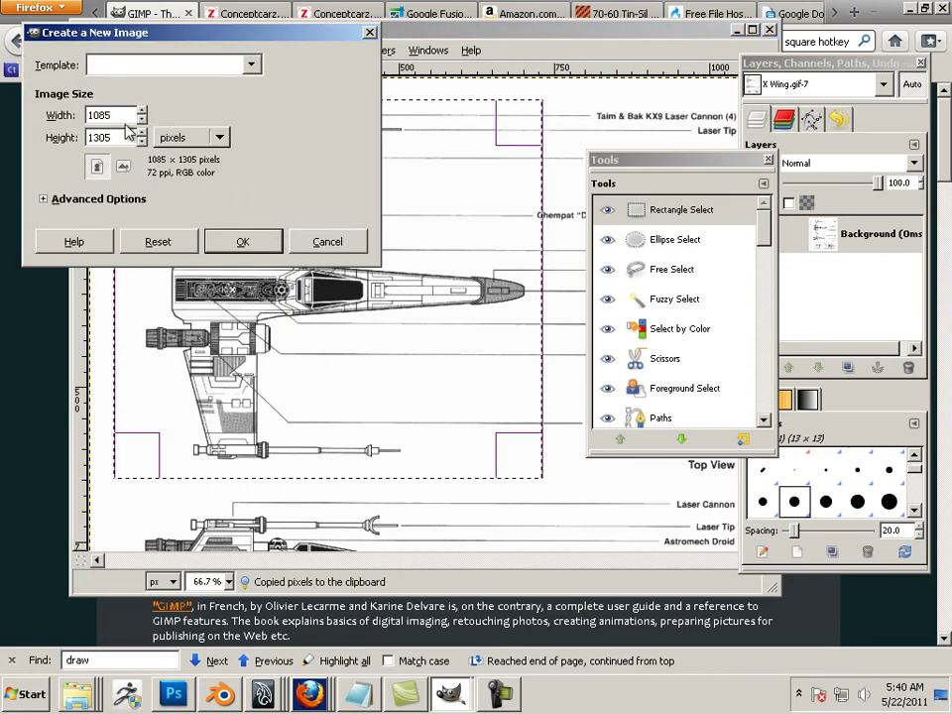
text(10)
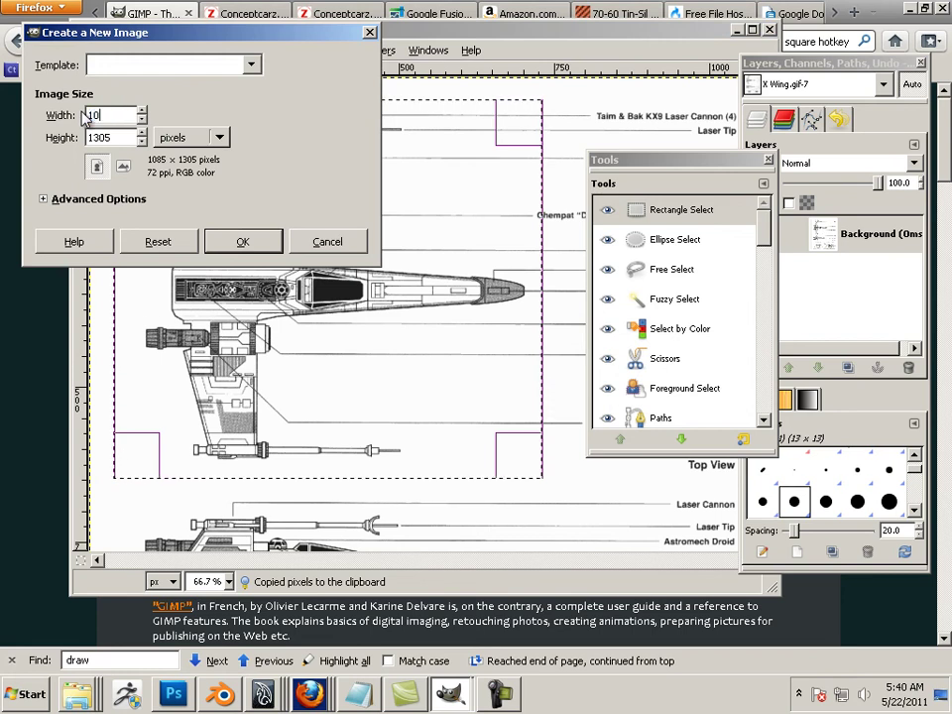
text(24)
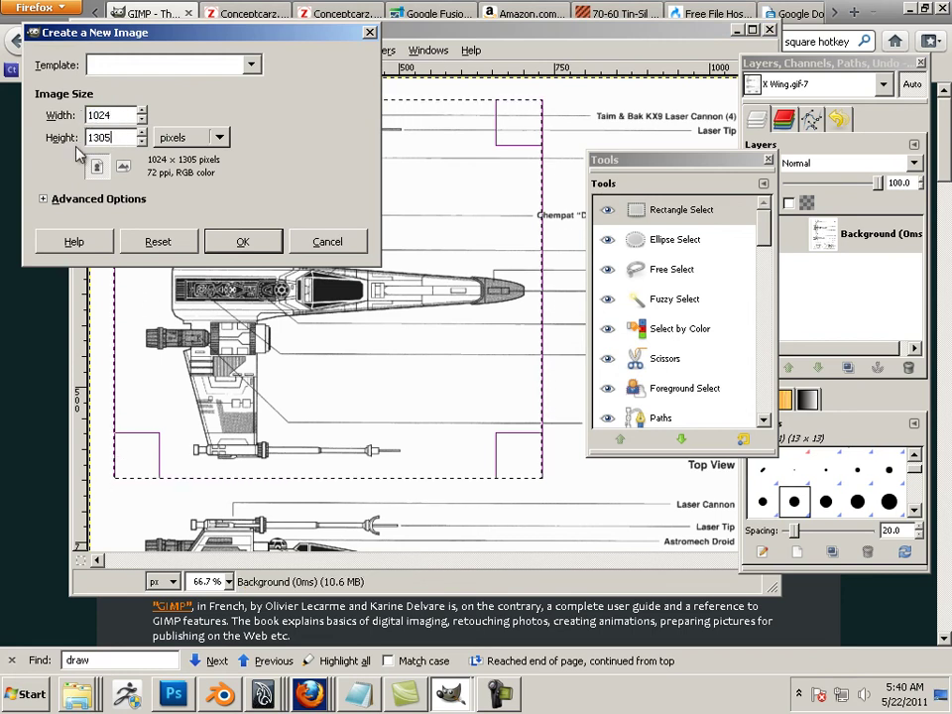
drag(112, 137, 79, 138)
text(1)
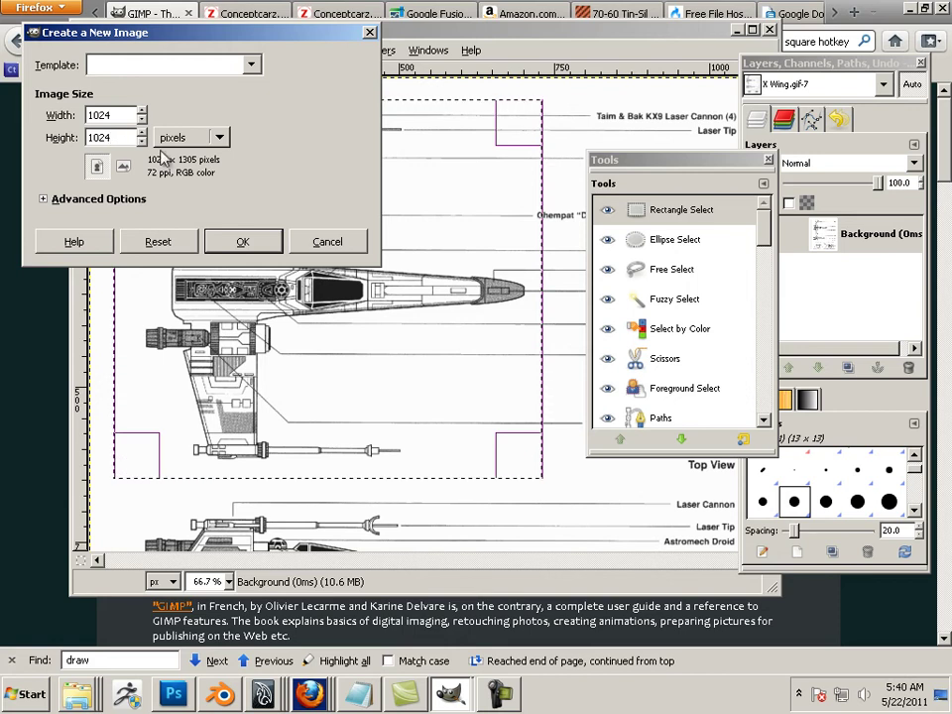
click(245, 248)
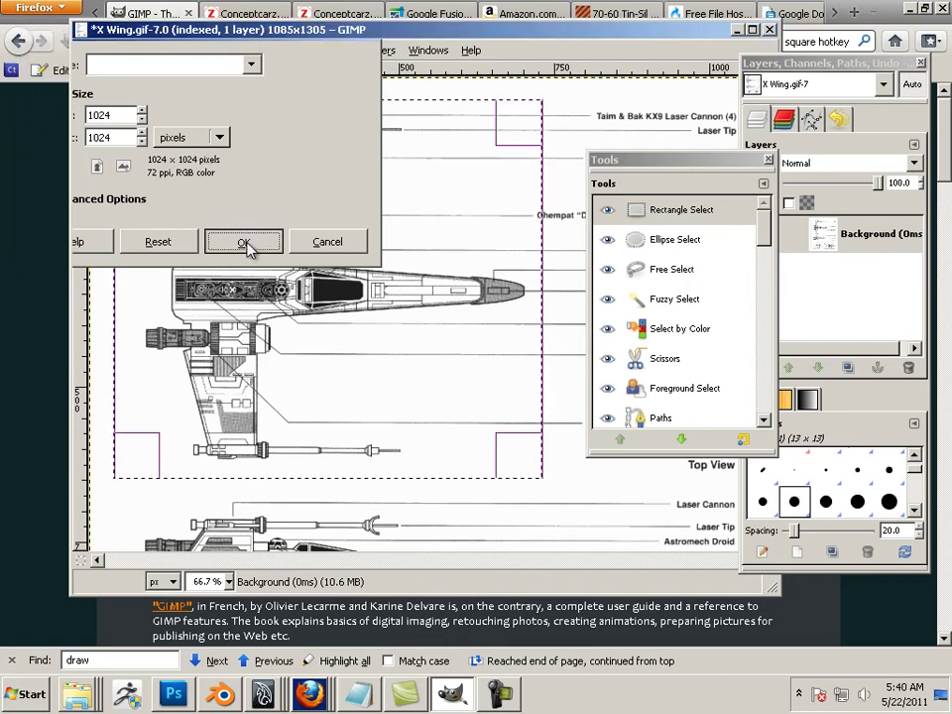
Step: Add a transparent New Layer to the 1024×1024 image
click(109, 32)
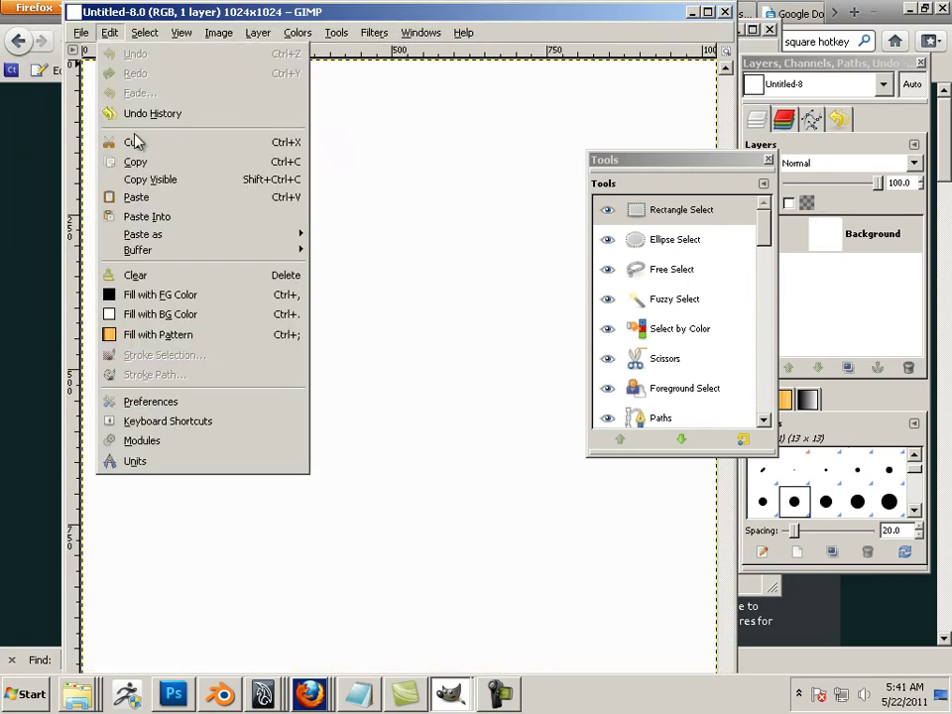
click(813, 332)
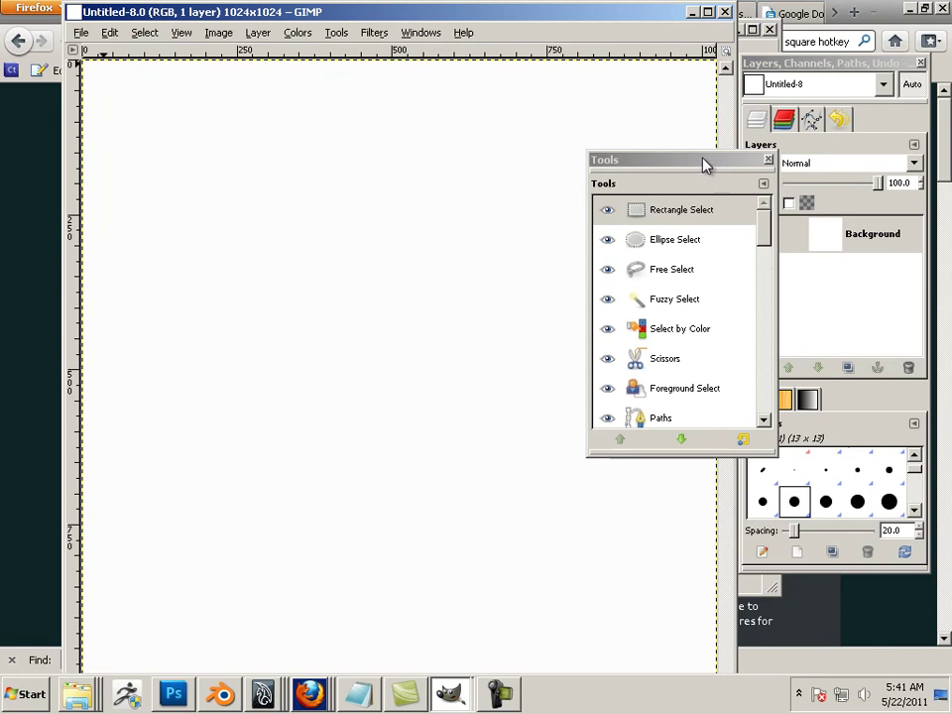
drag(703, 162, 334, 222)
click(807, 315)
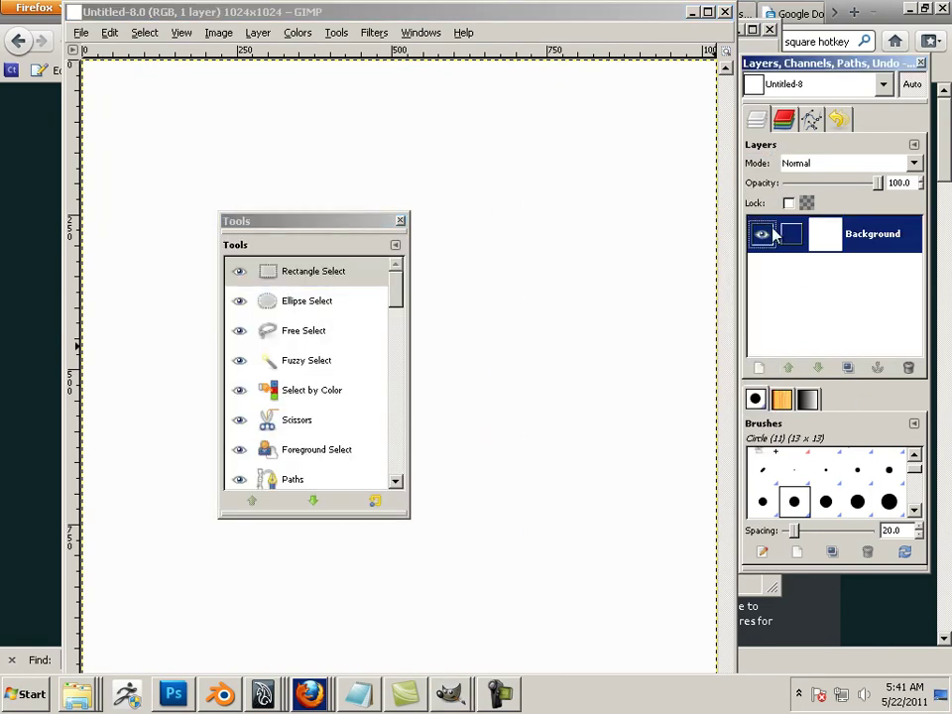
click(757, 370)
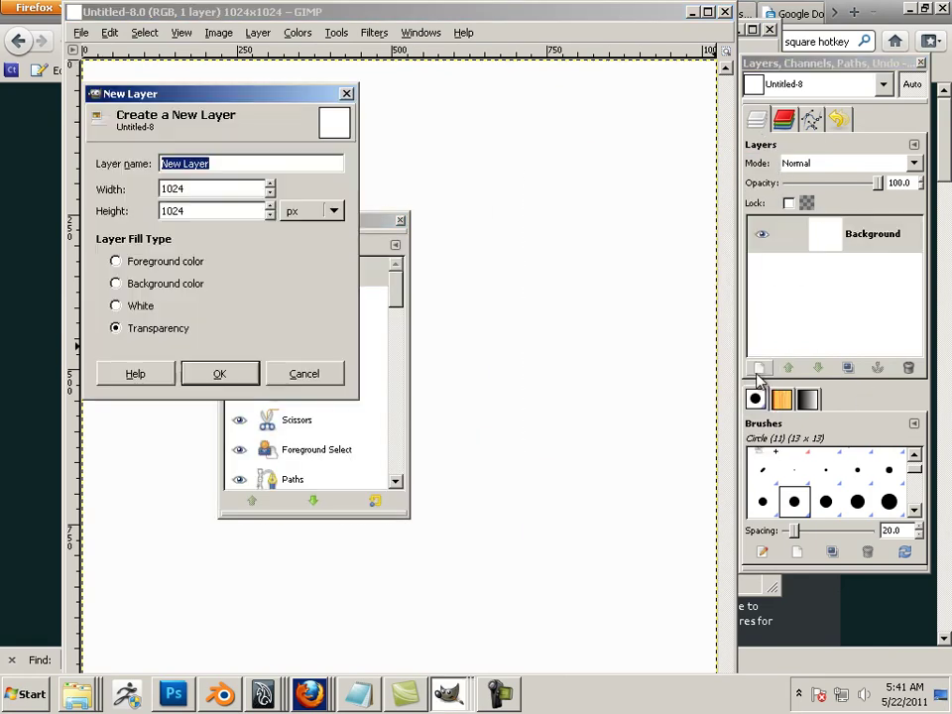
click(219, 373)
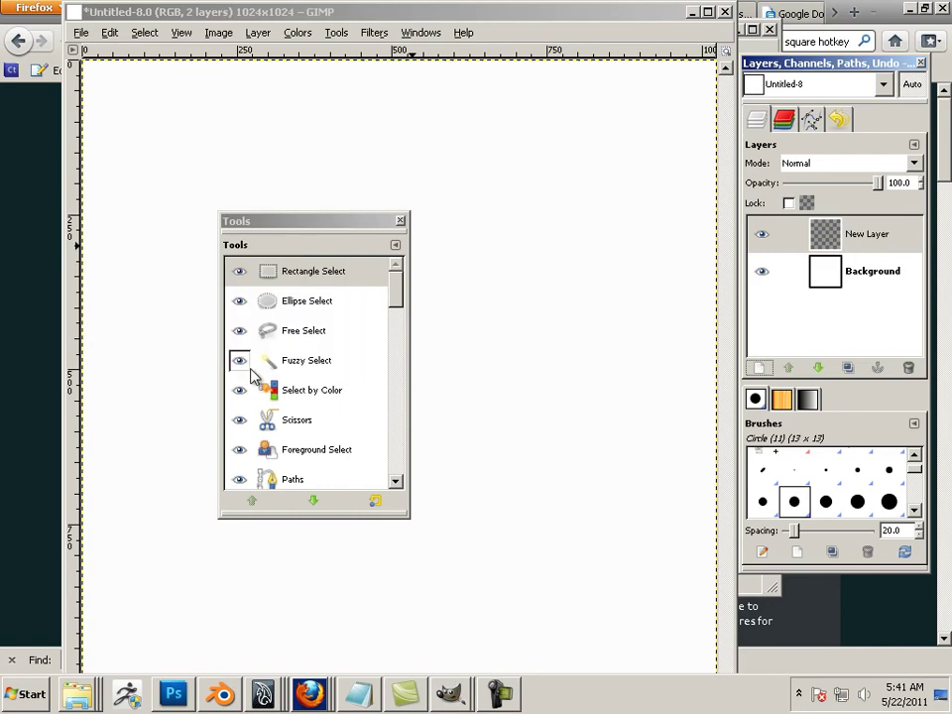
Step: Paste the copied top view onto New Layer as a floating selection
click(861, 232)
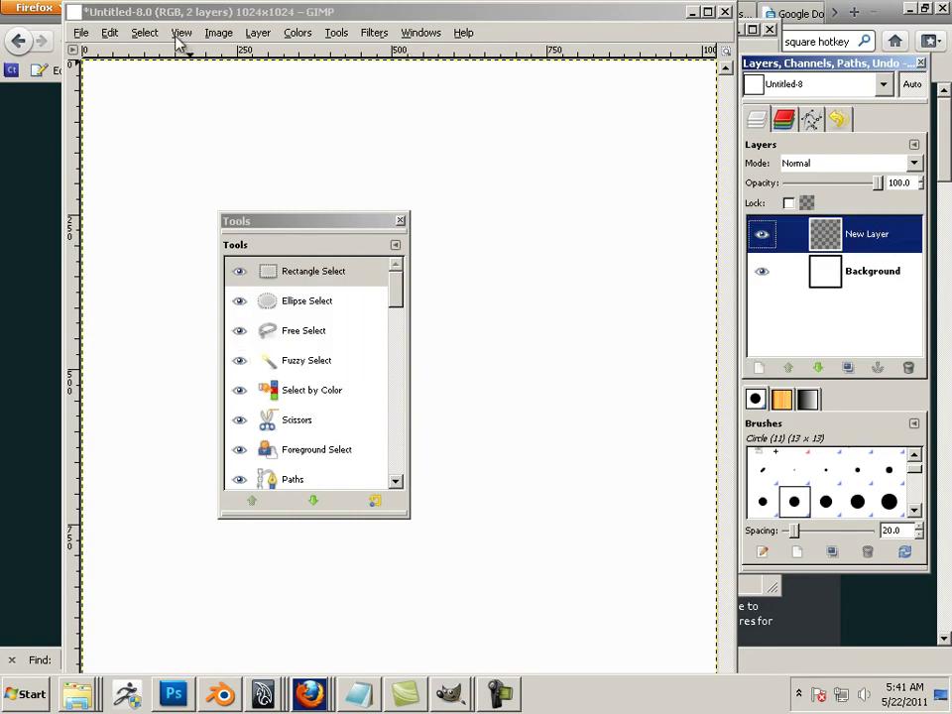
click(109, 33)
click(150, 203)
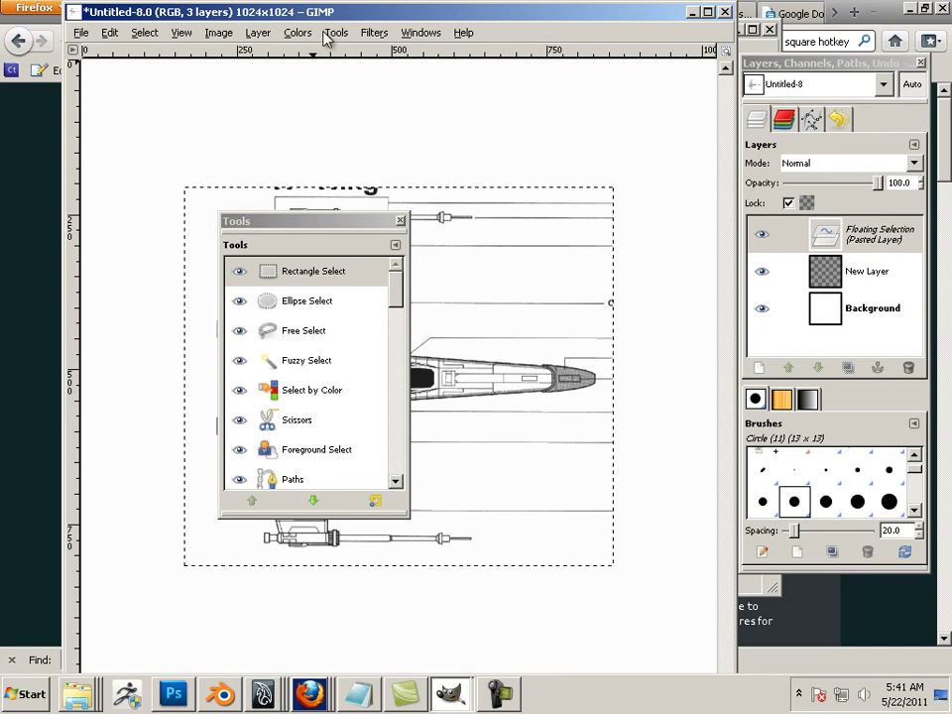
drag(250, 10, 189, 32)
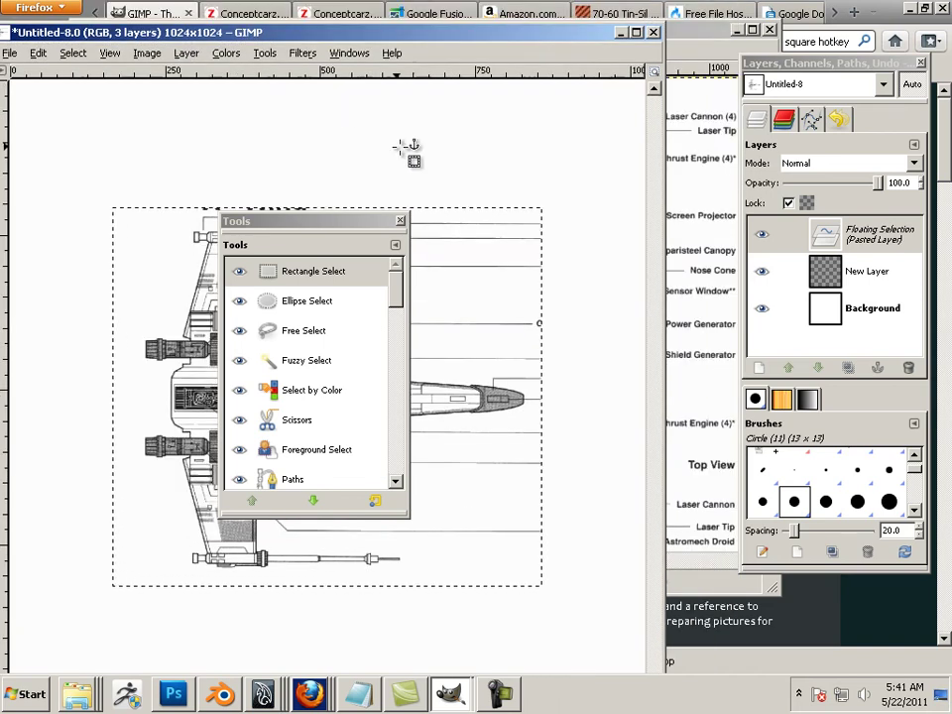
Step: Rectangle-select the X-Wing side view in X Wing.gif and copy it
click(411, 148)
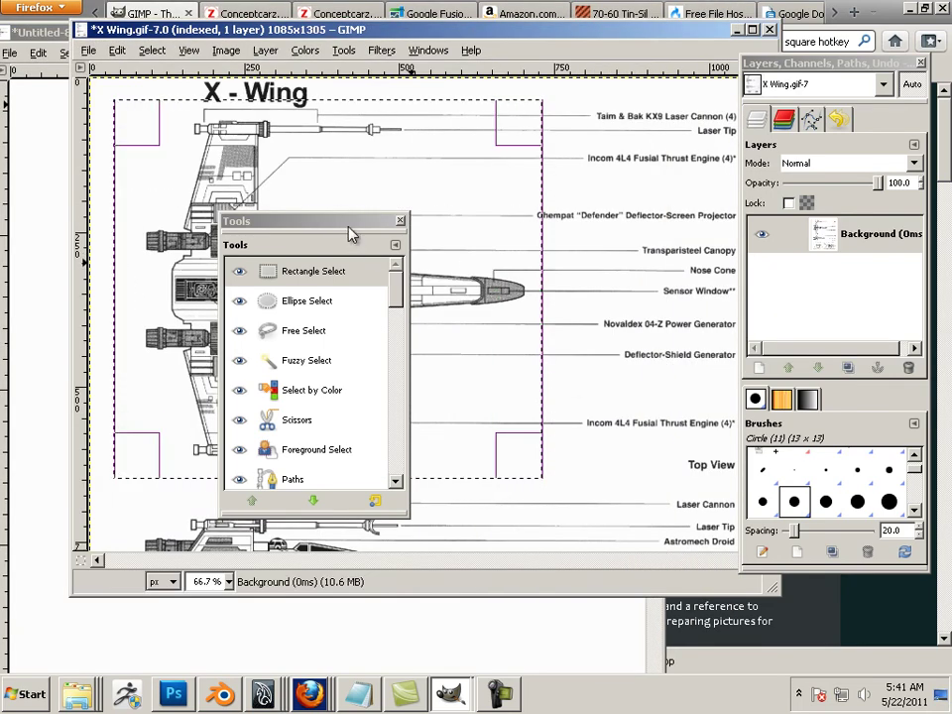
drag(351, 222, 639, 279)
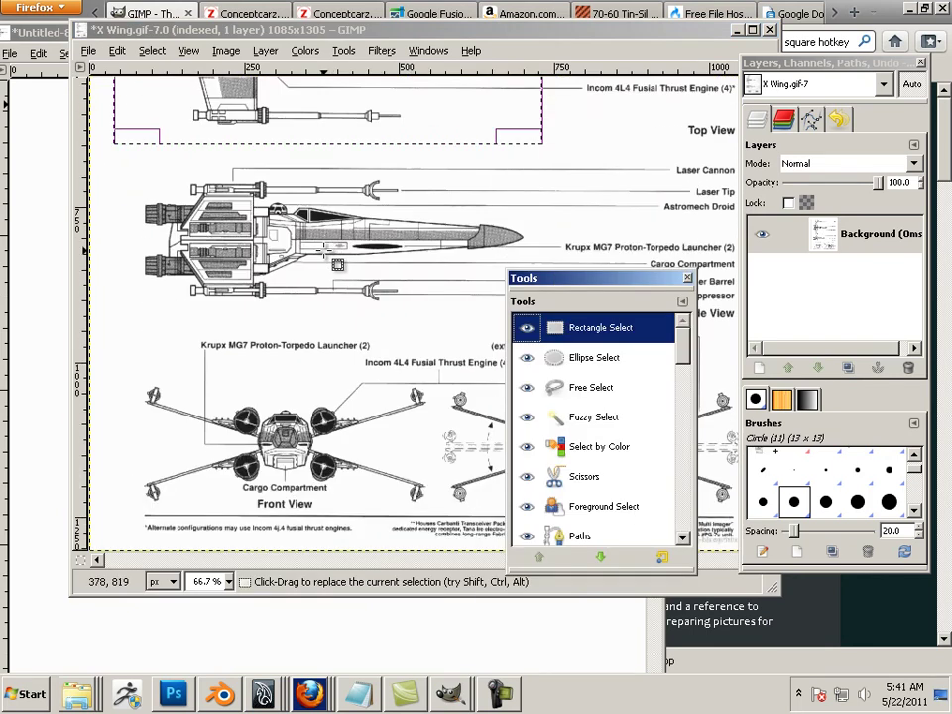
drag(116, 154, 555, 322)
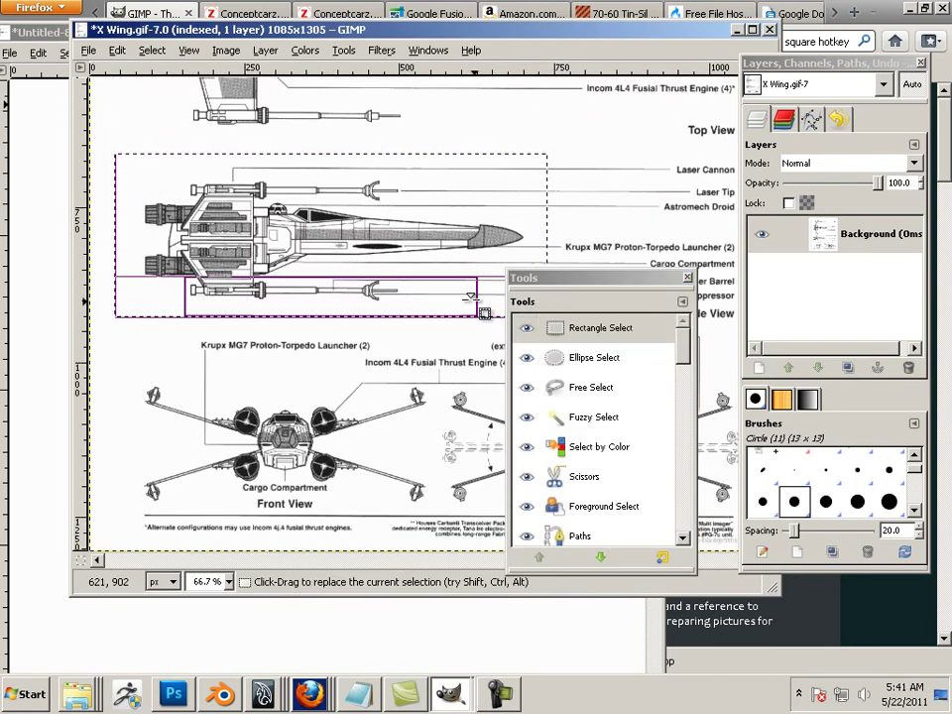
click(117, 50)
click(124, 178)
Step: Anchor the floating top view as Pasted Layer and paste the side view onto New Layer
click(53, 26)
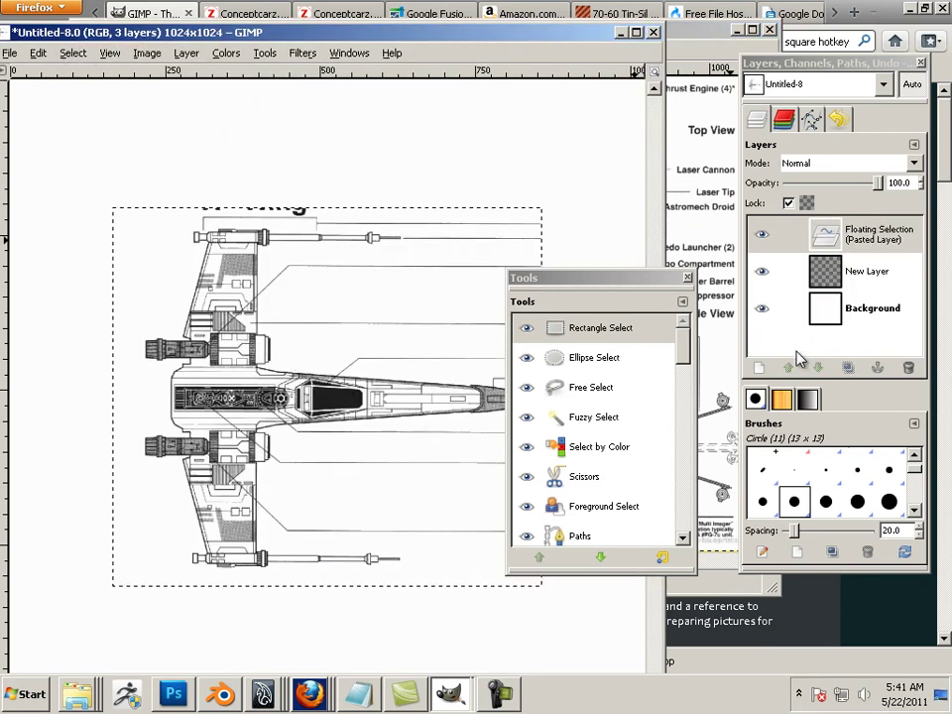
click(758, 367)
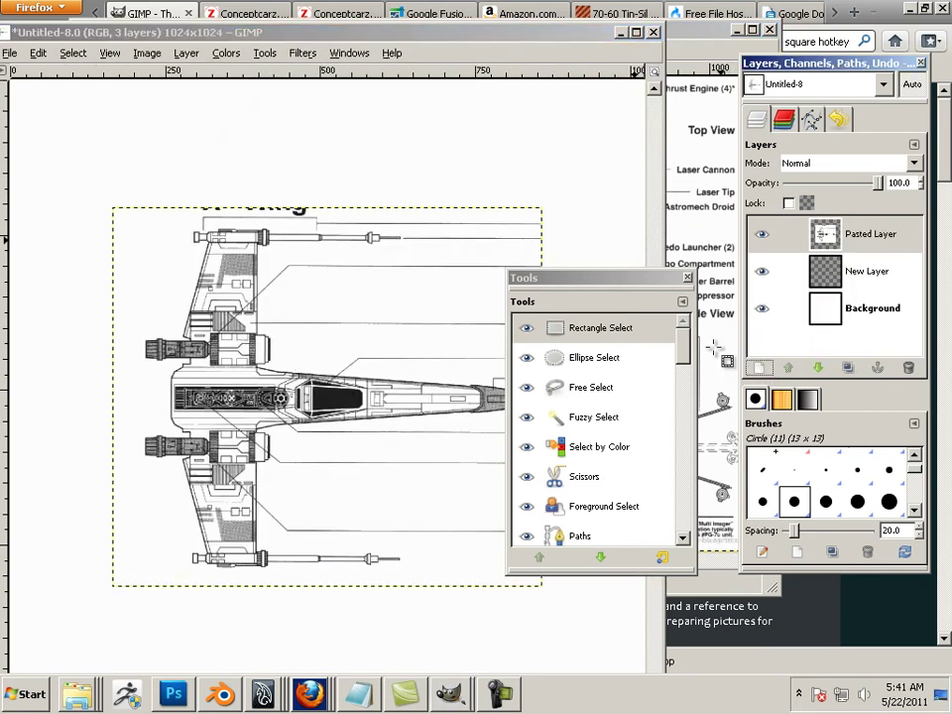
click(866, 277)
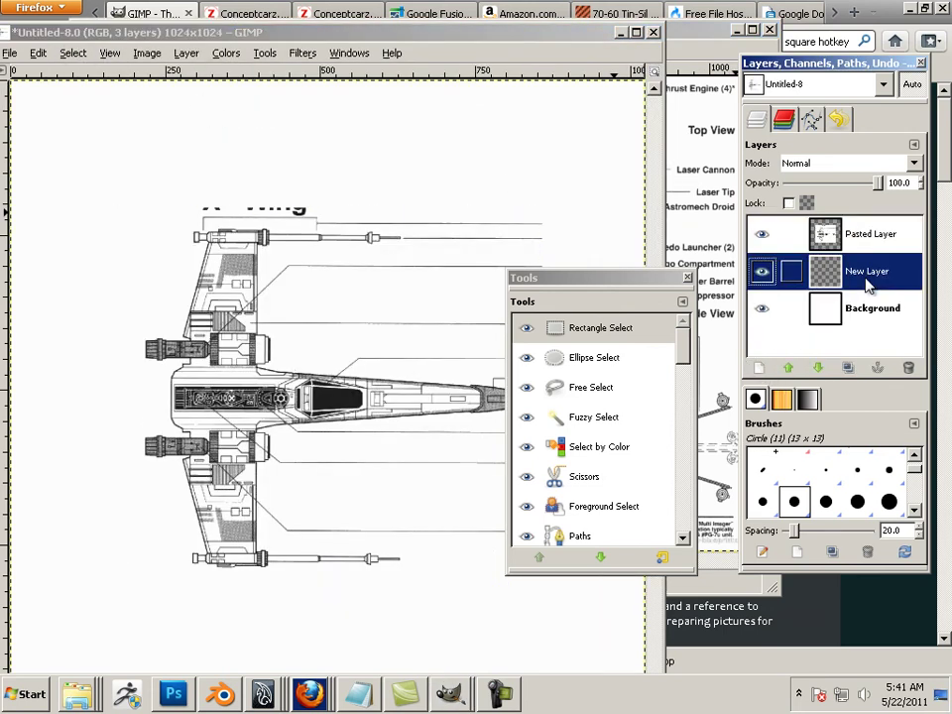
click(37, 53)
click(91, 216)
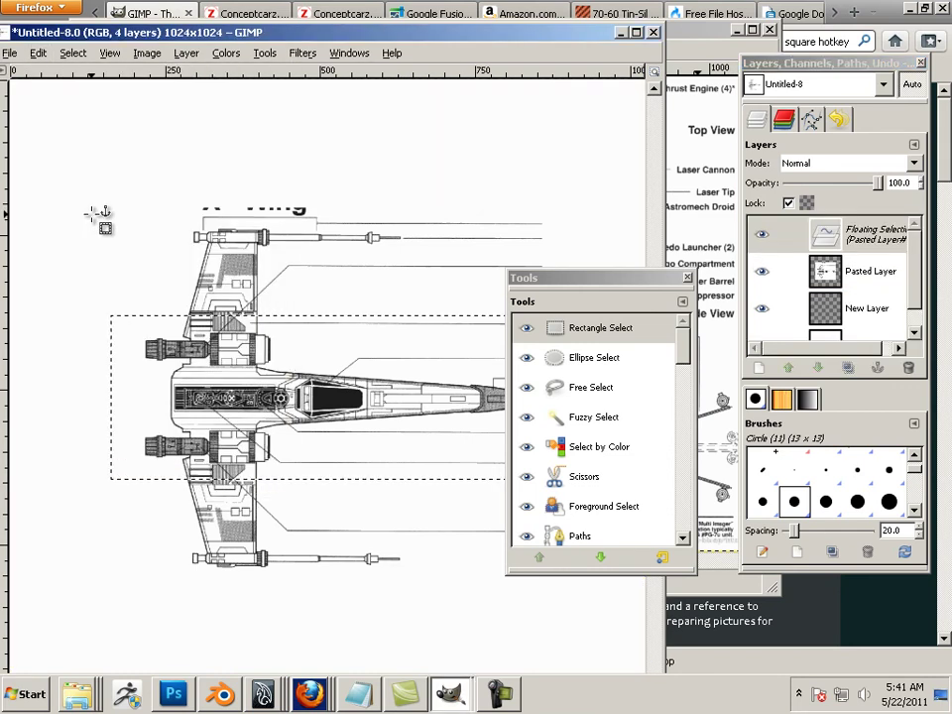
Step: Rectangle-select the X-Wing front view in the blueprint
click(688, 55)
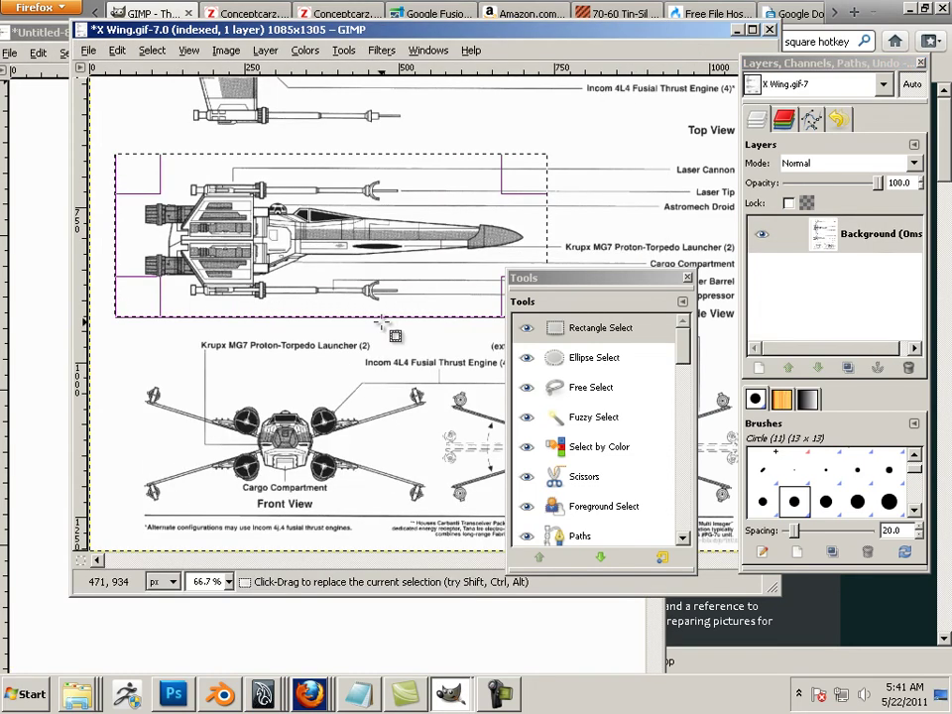
click(121, 329)
drag(123, 326, 429, 513)
Step: Reselect and copy the front view, and make the pasted side view its own layer, Pasted Layer#1
click(112, 353)
drag(118, 344, 434, 514)
click(117, 50)
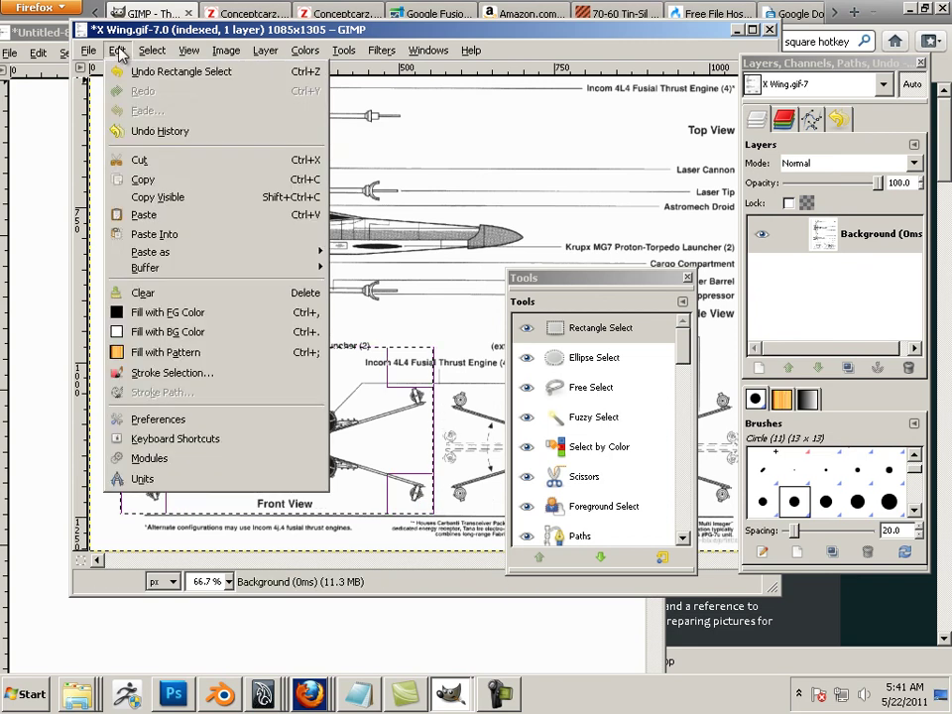
click(142, 181)
click(28, 31)
key(ctrl+v)
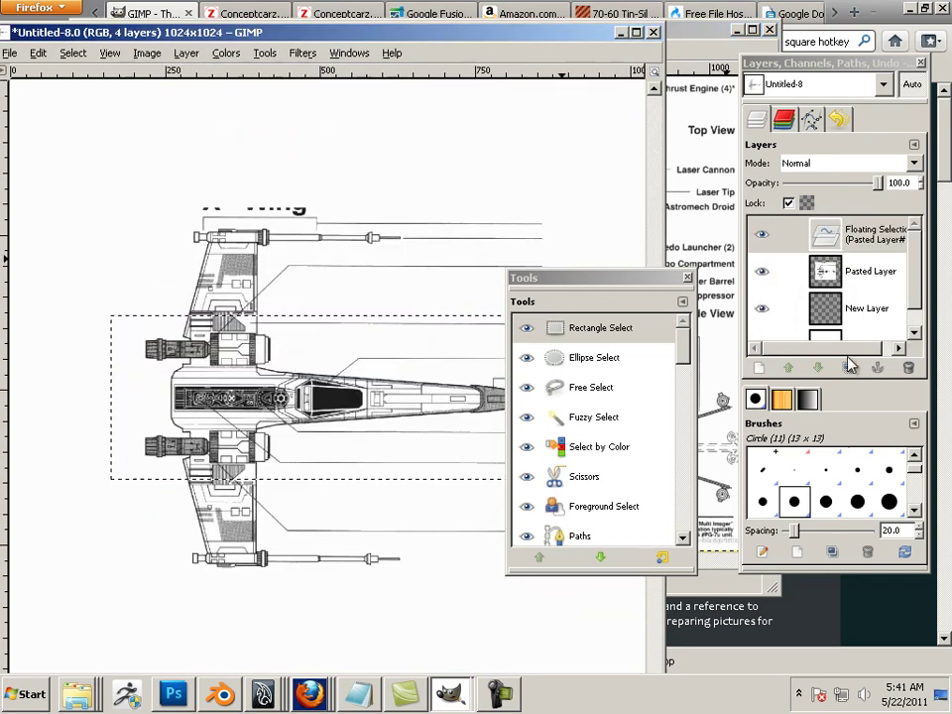
click(848, 366)
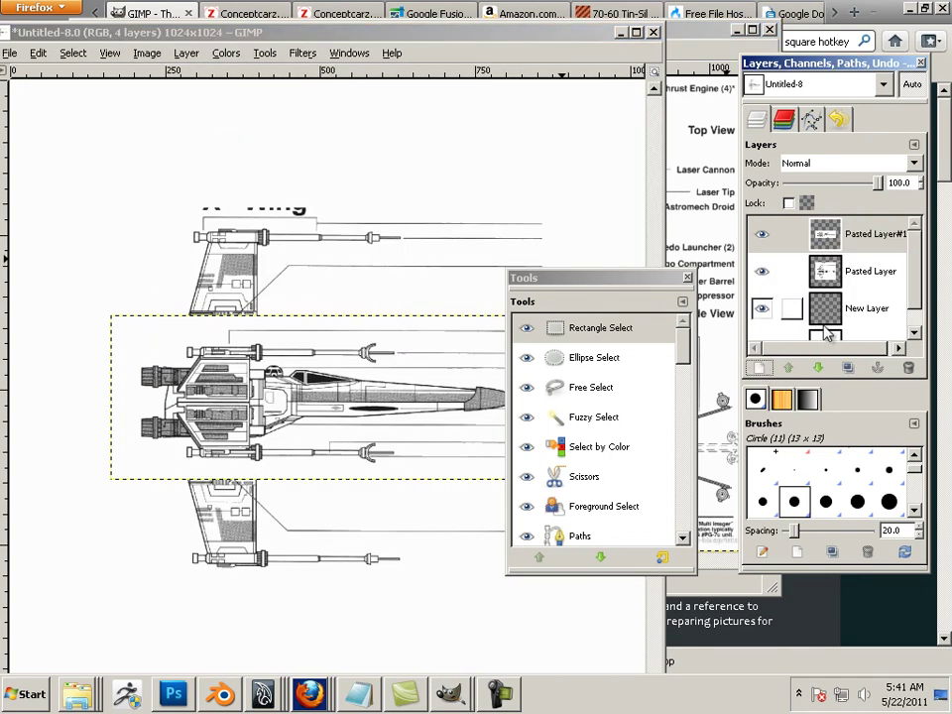
Step: Paste the front view onto New Layer and turn it into Pasted Layer#2
click(827, 315)
click(41, 54)
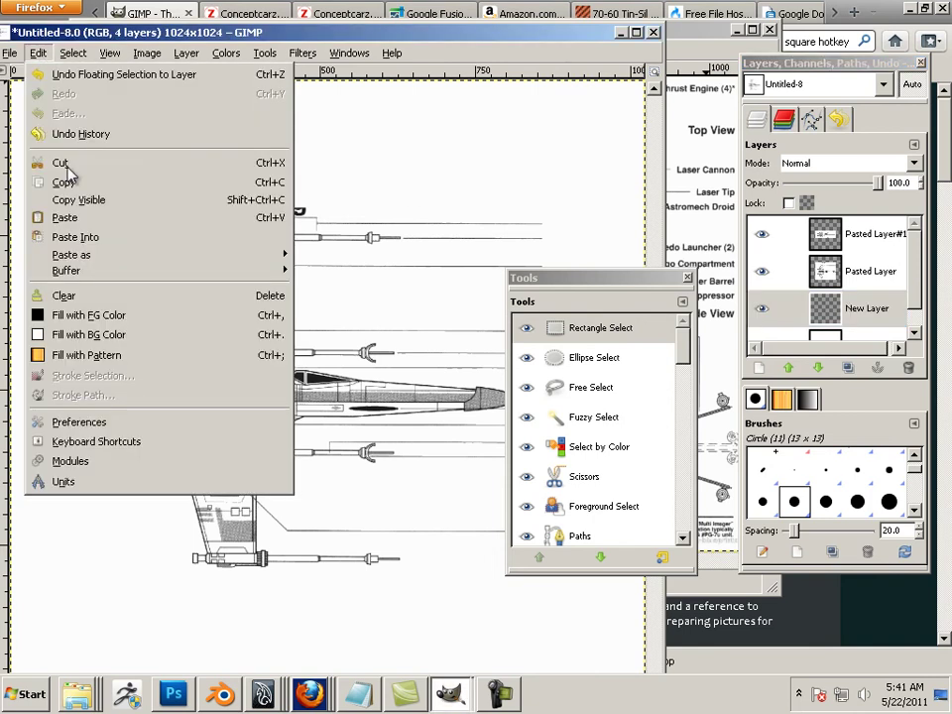
click(109, 214)
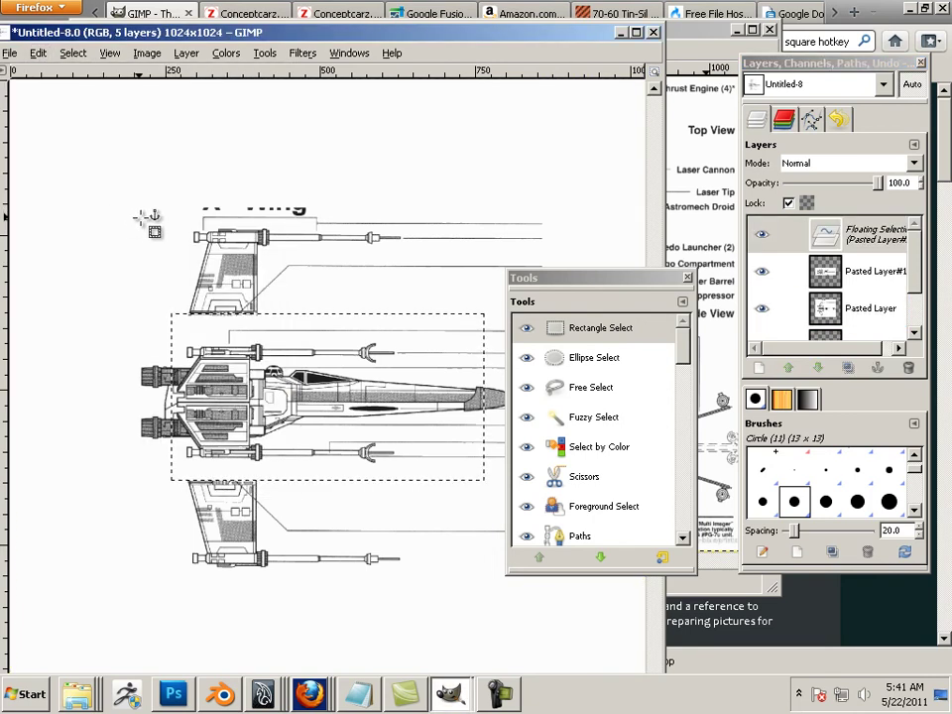
scroll(818, 318, down, 2)
scroll(793, 327, up, 1)
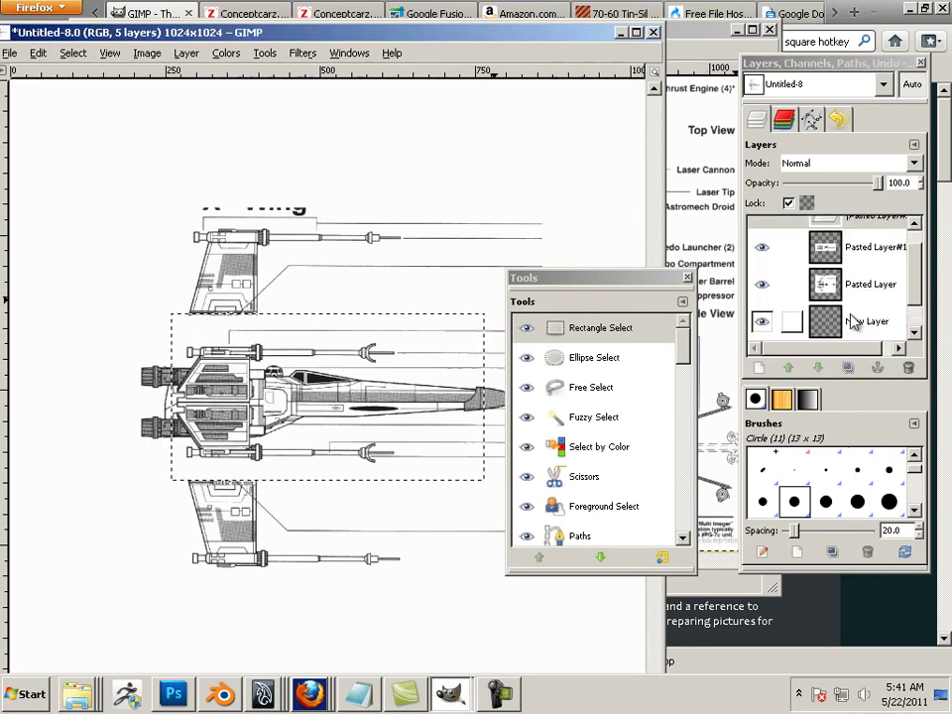
drag(811, 65, 441, 22)
scroll(545, 204, up, 1)
scroll(547, 218, down, 2)
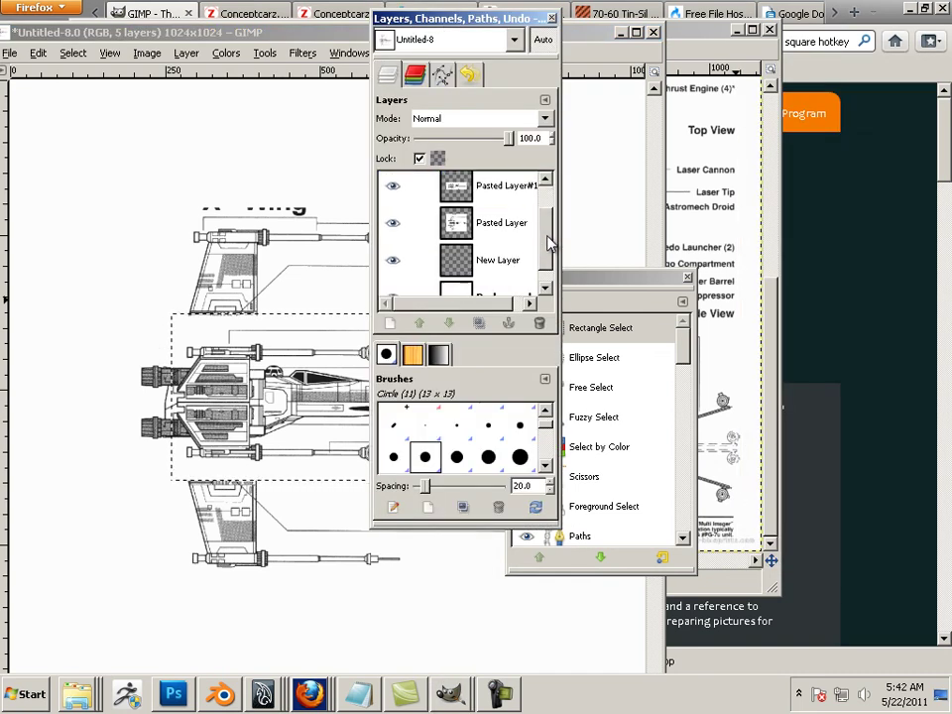
scroll(550, 238, up, 2)
scroll(551, 226, up, 1)
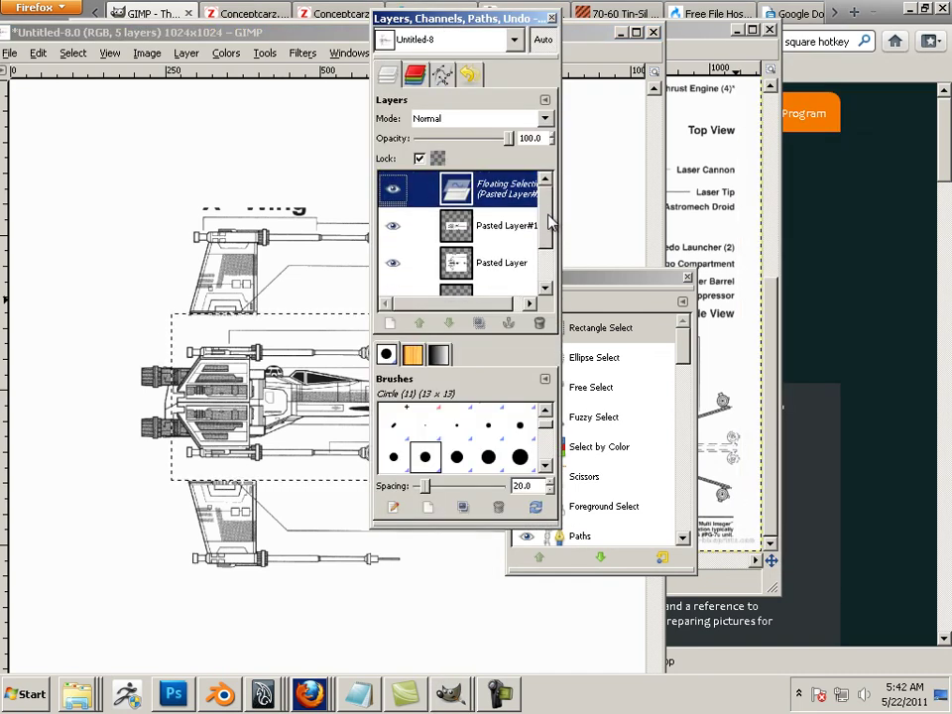
scroll(548, 226, down, 2)
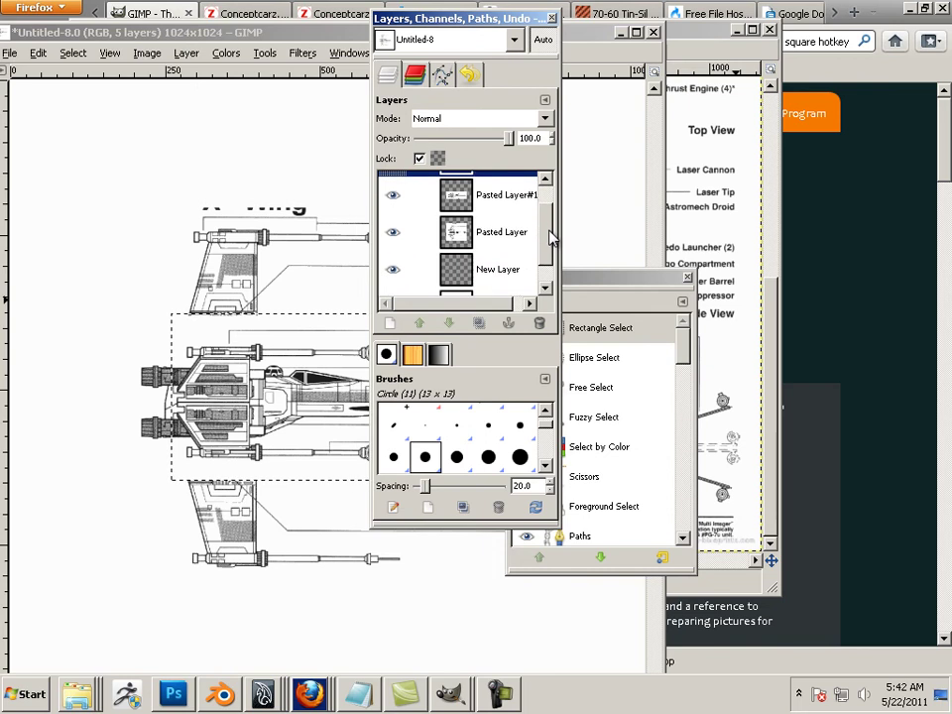
scroll(548, 229, up, 1)
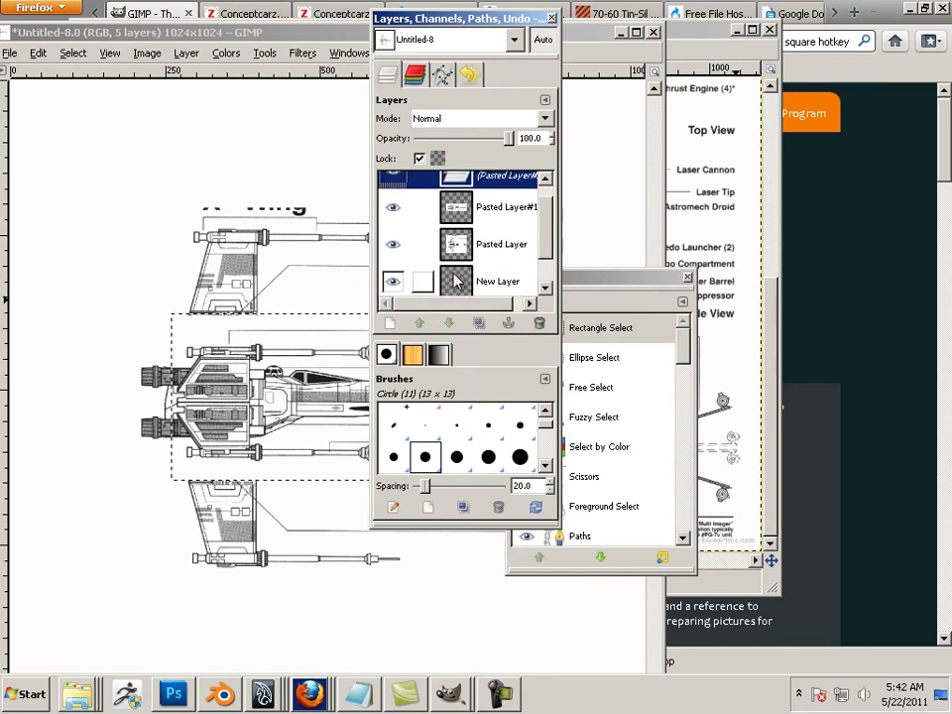
scroll(486, 274, up, 1)
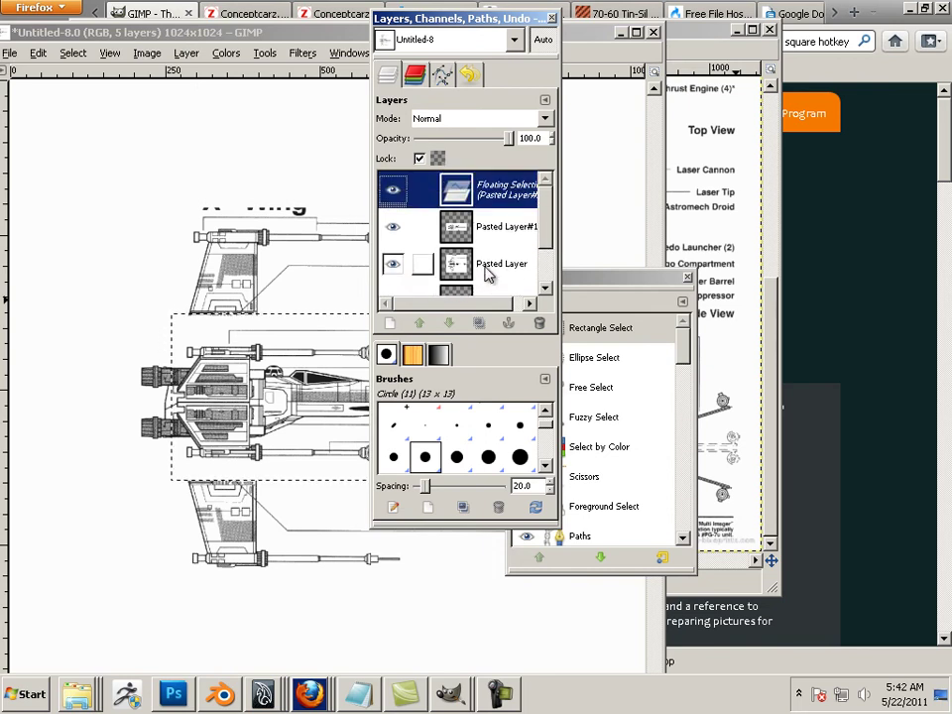
scroll(508, 262, down, 2)
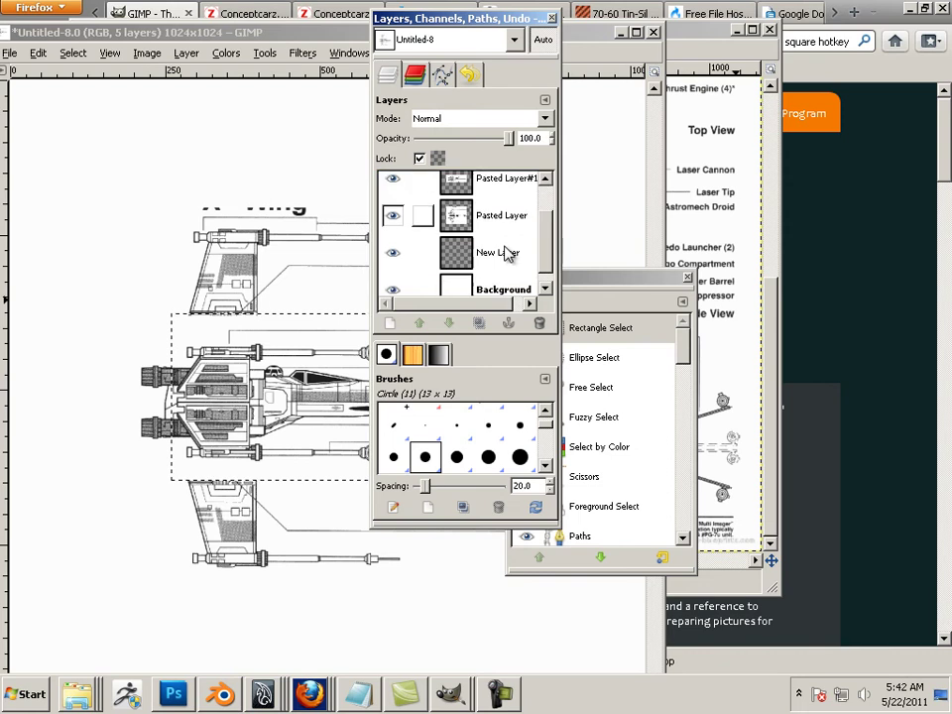
scroll(495, 255, up, 2)
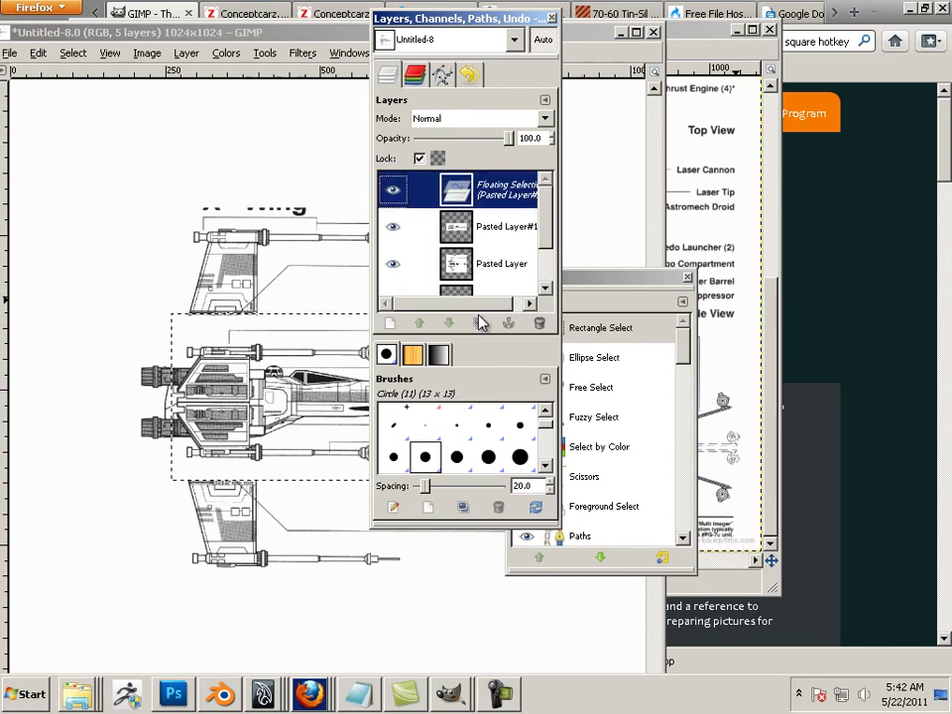
click(389, 323)
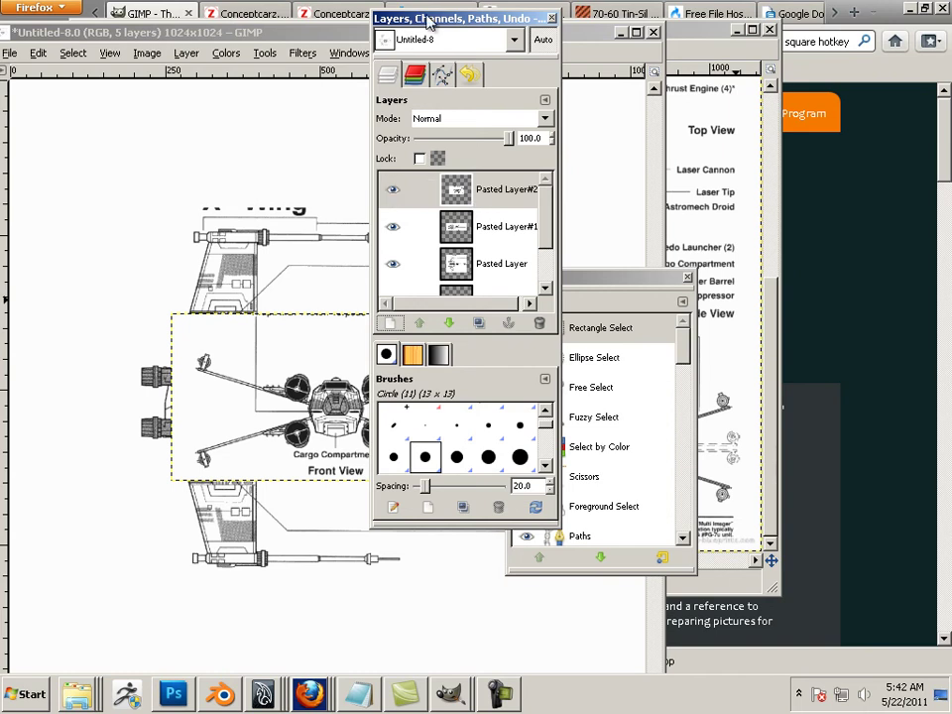
drag(429, 19, 683, 51)
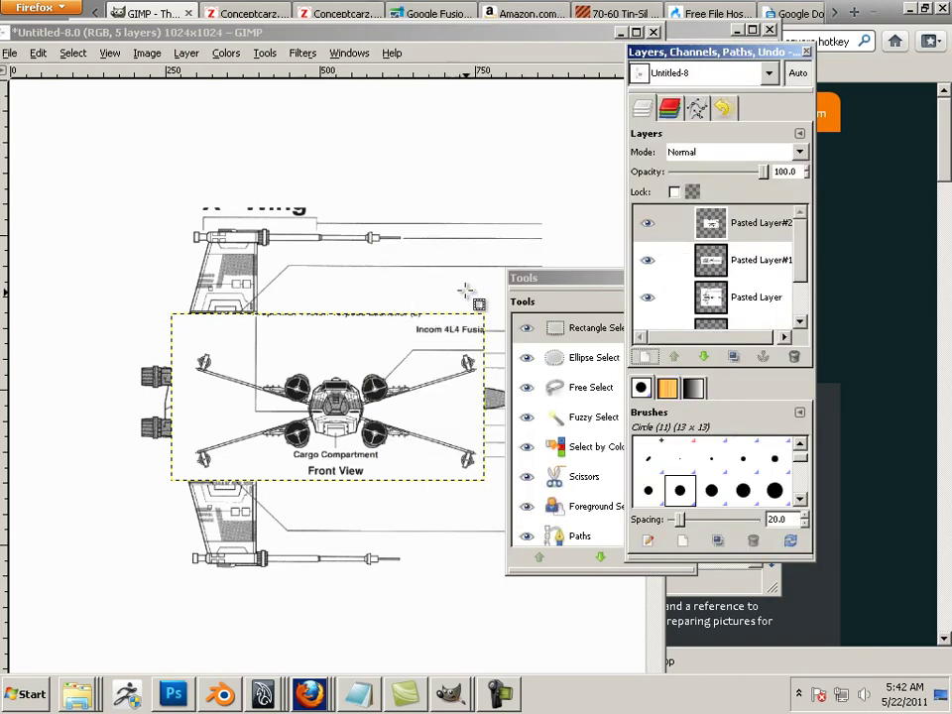
Step: Scale the front view layer to 1024 px wide with width and height chained
click(186, 54)
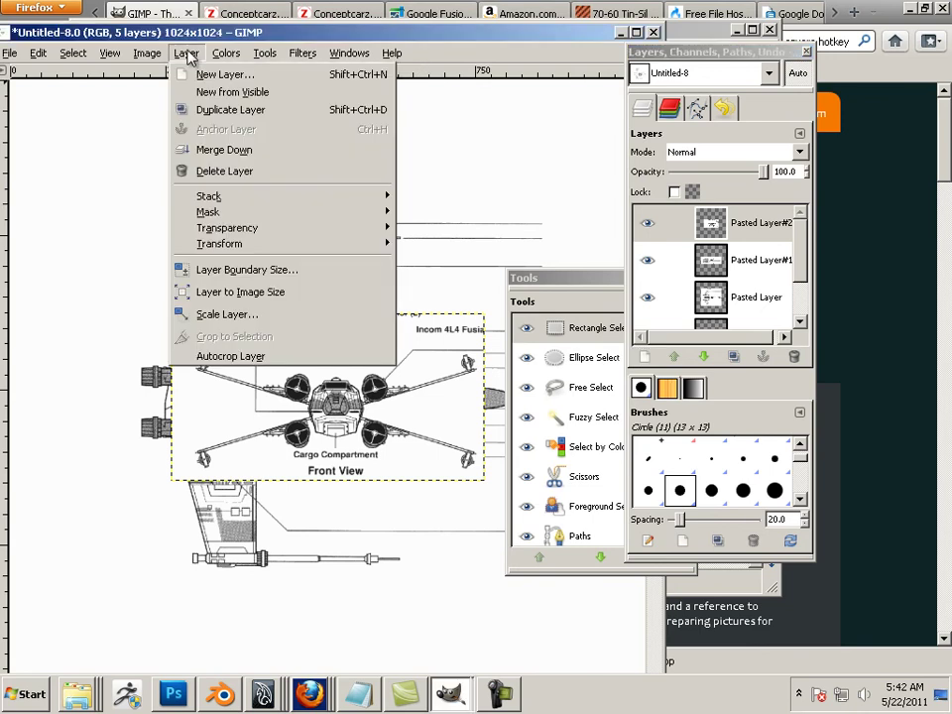
mouse_move(249, 249)
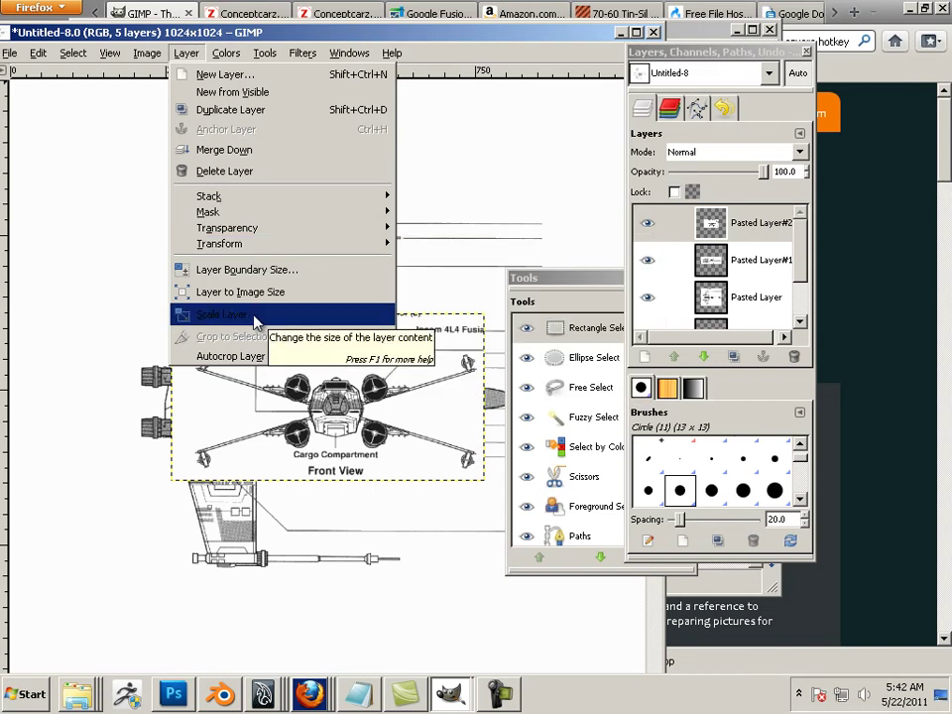
click(224, 314)
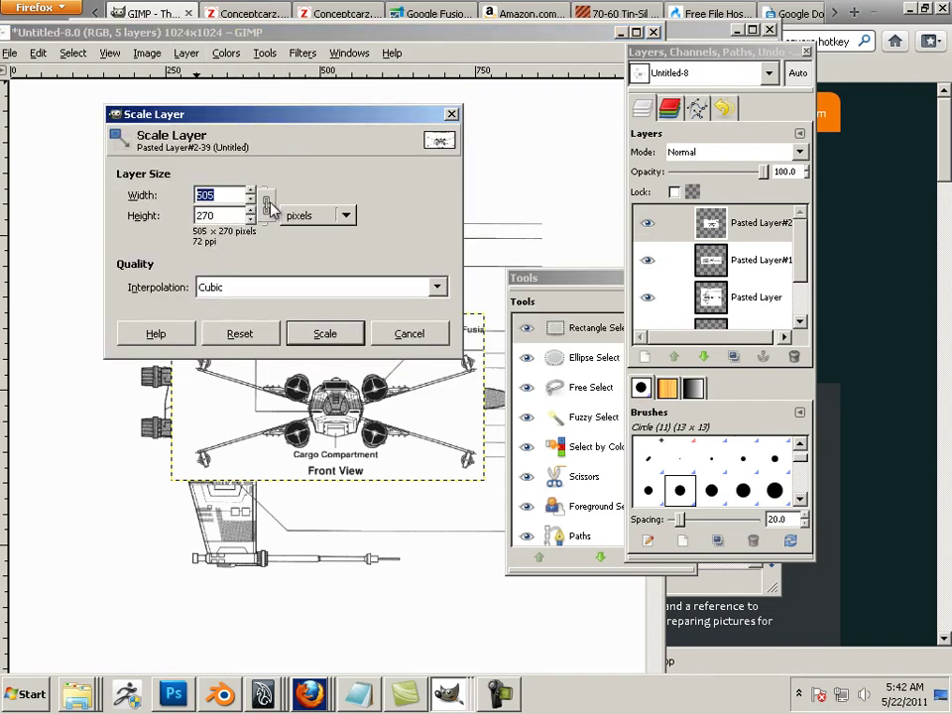
click(219, 195)
click(266, 208)
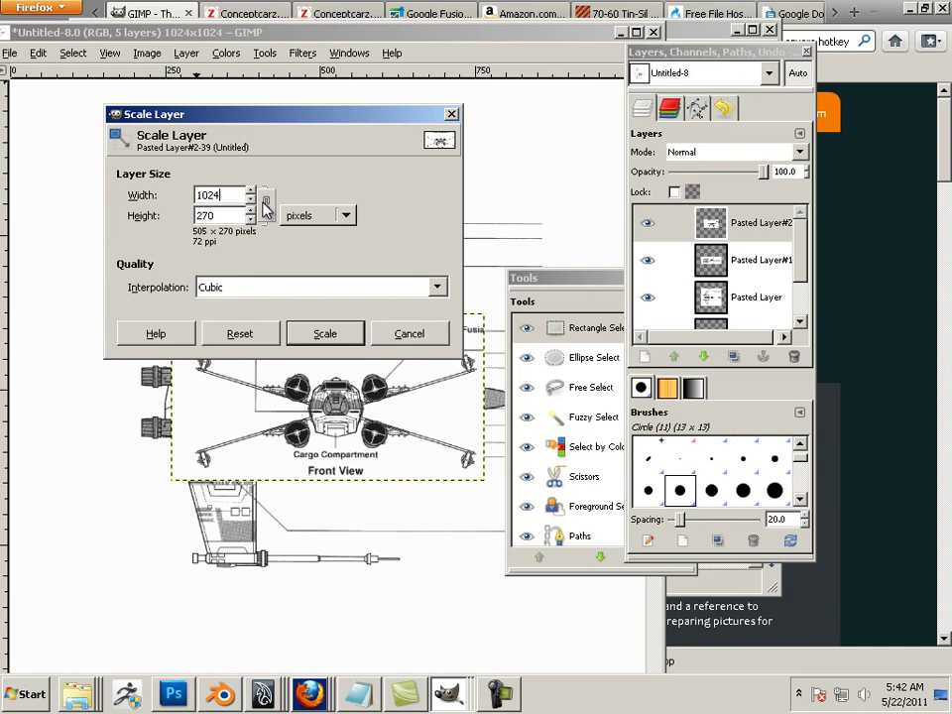
click(337, 333)
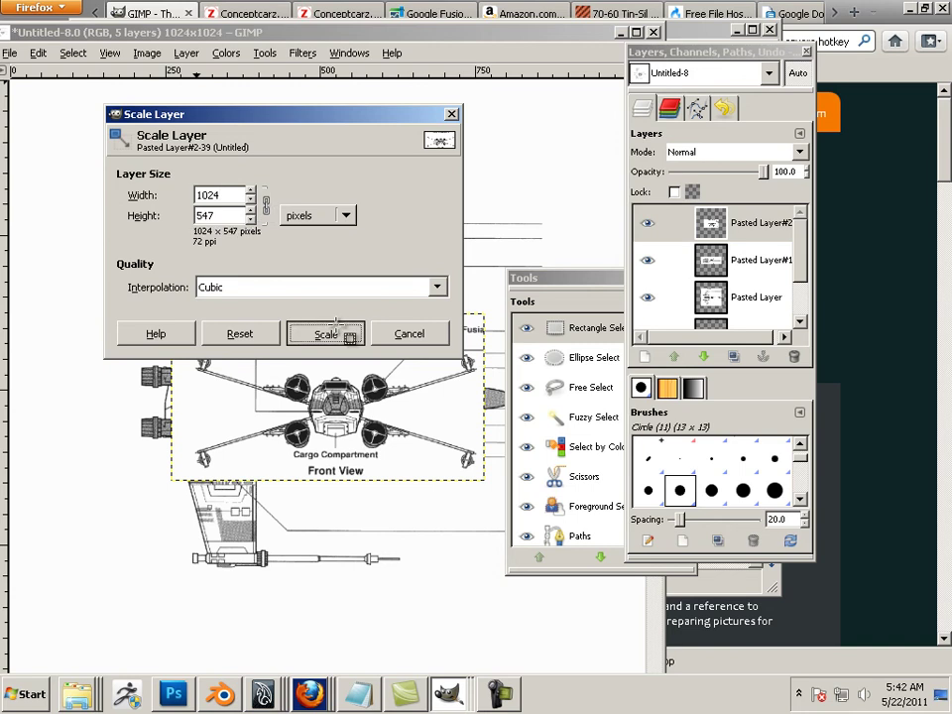
Step: Hide the front view and scale the side view layer Pasted Layer#1 to 1024 px wide
click(751, 263)
click(646, 222)
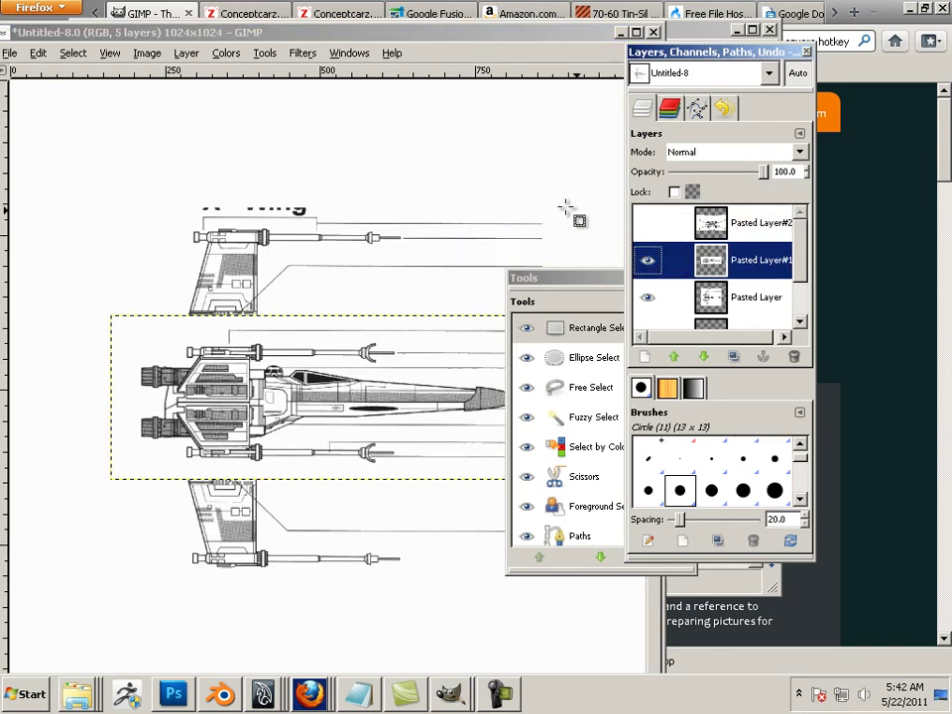
click(147, 54)
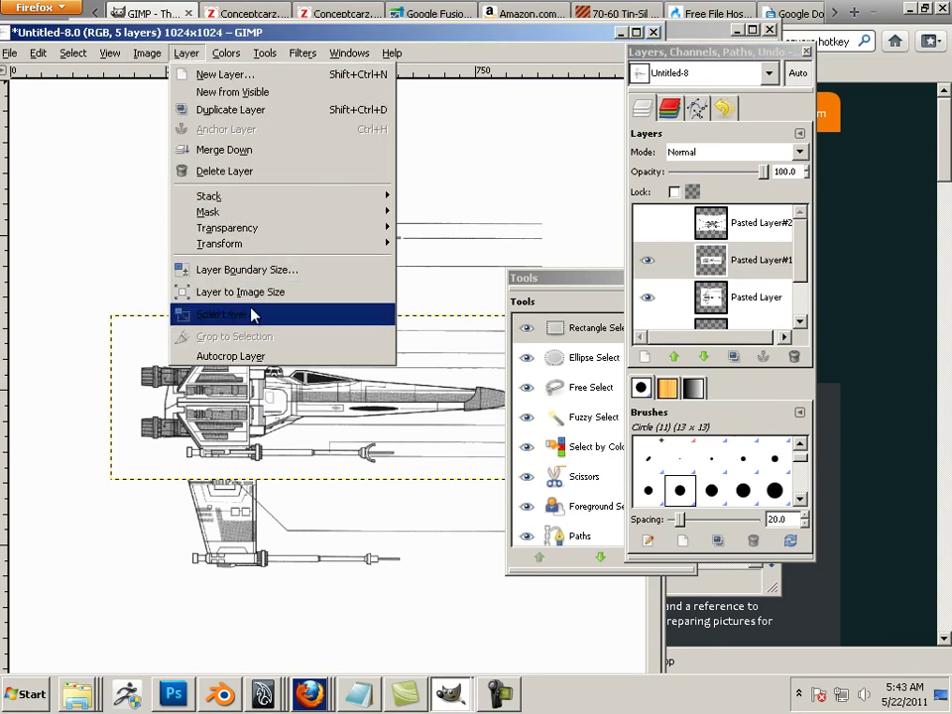
click(252, 315)
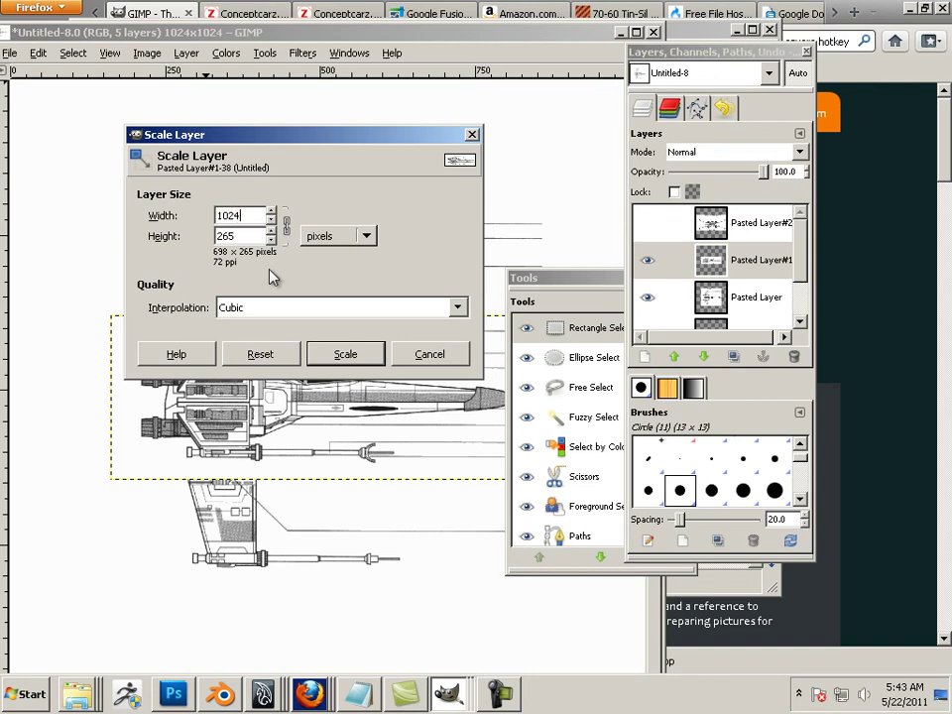
click(343, 355)
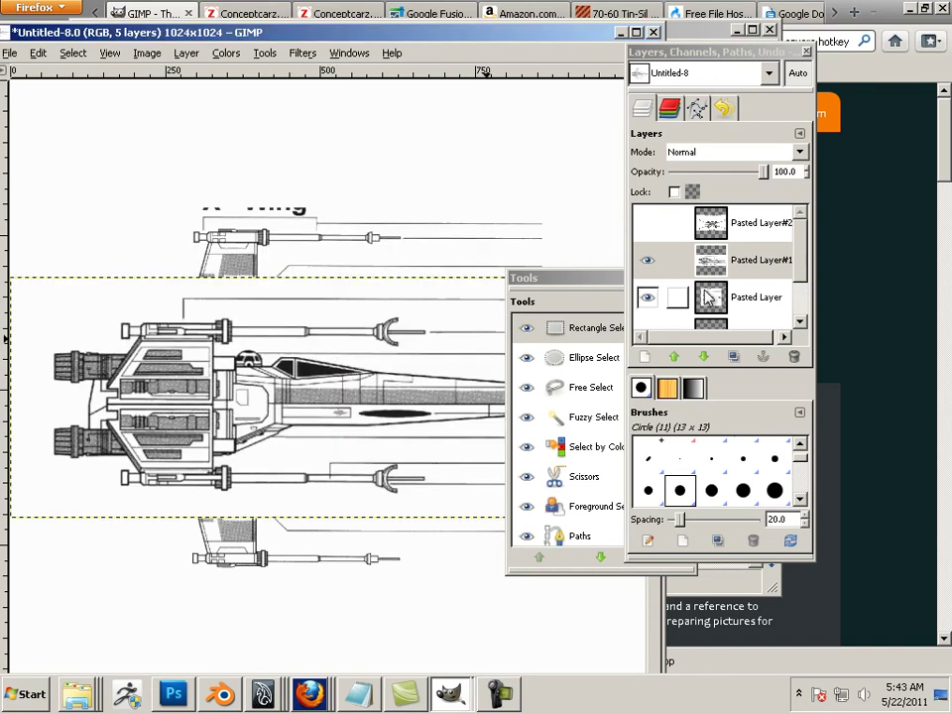
Step: Hide the side view and scale the top view layer to 1024 px wide
click(743, 302)
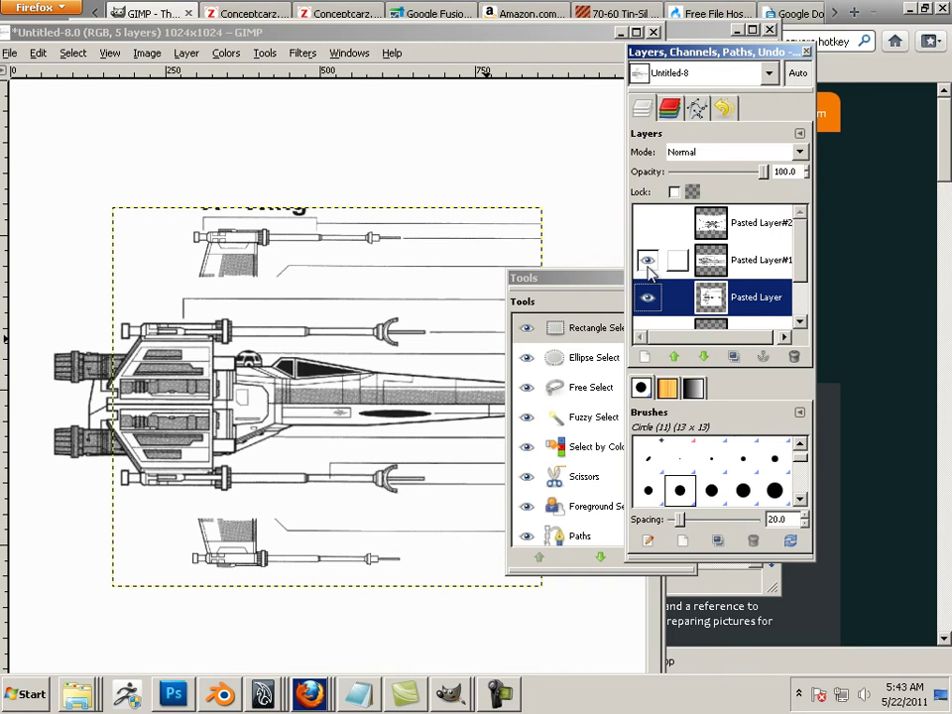
click(648, 262)
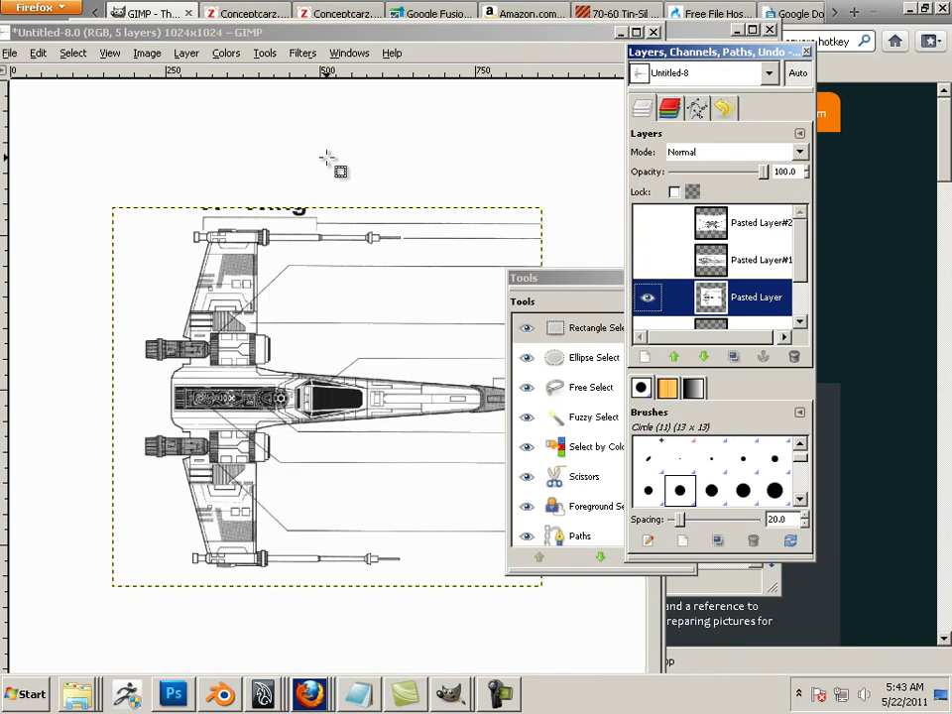
click(147, 53)
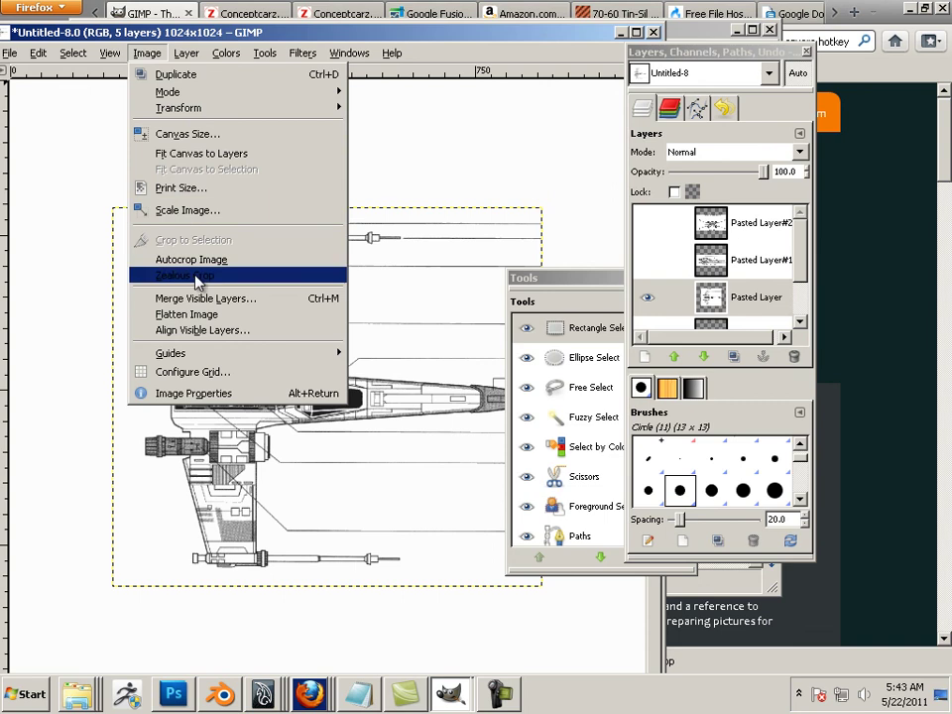
mouse_move(182, 57)
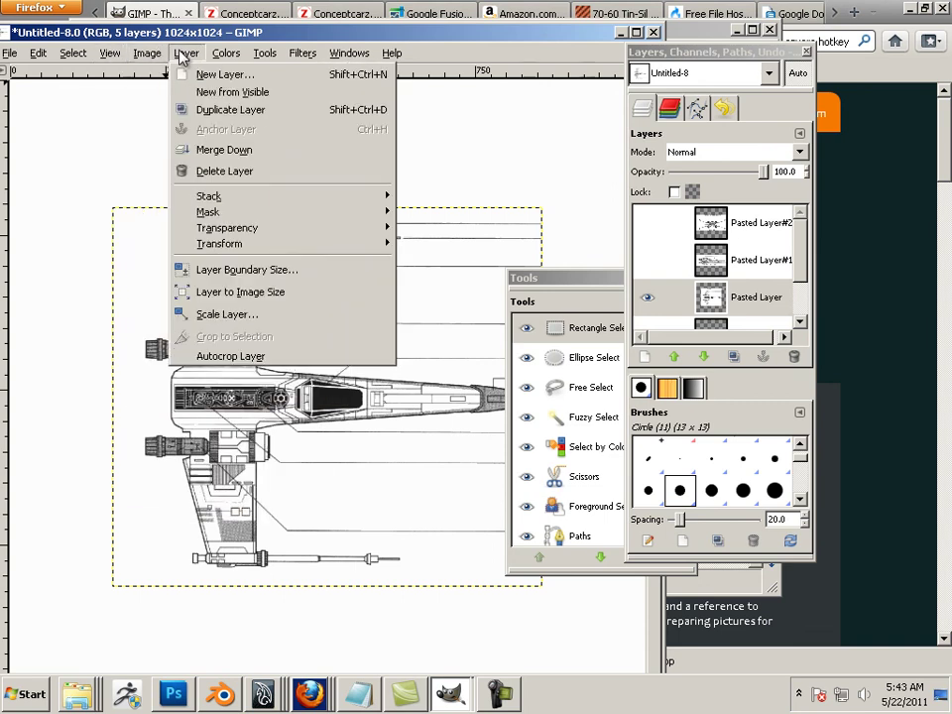
click(211, 313)
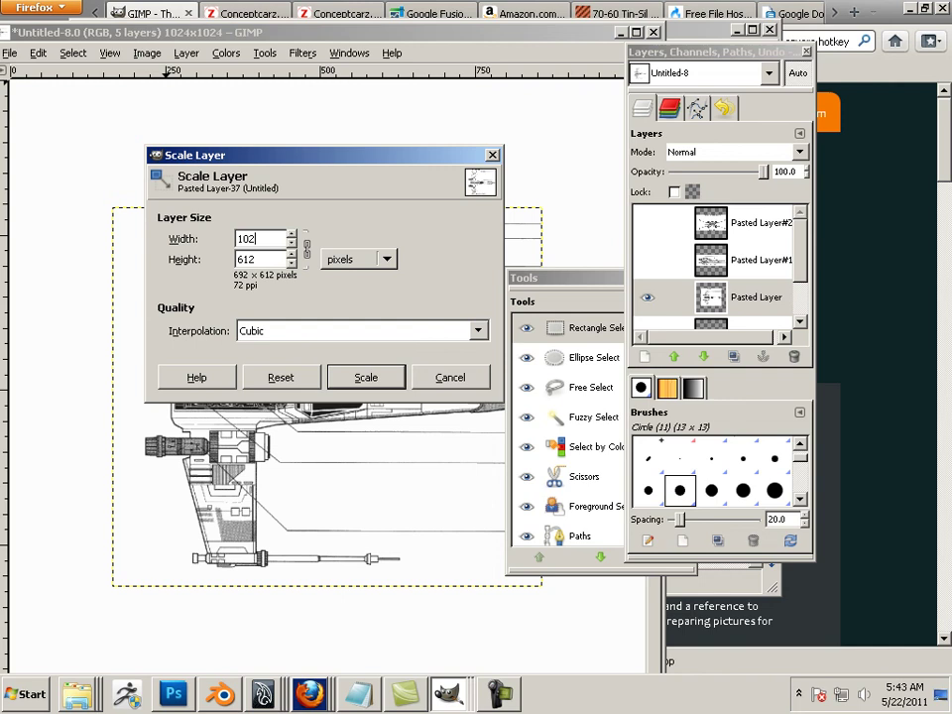
click(365, 377)
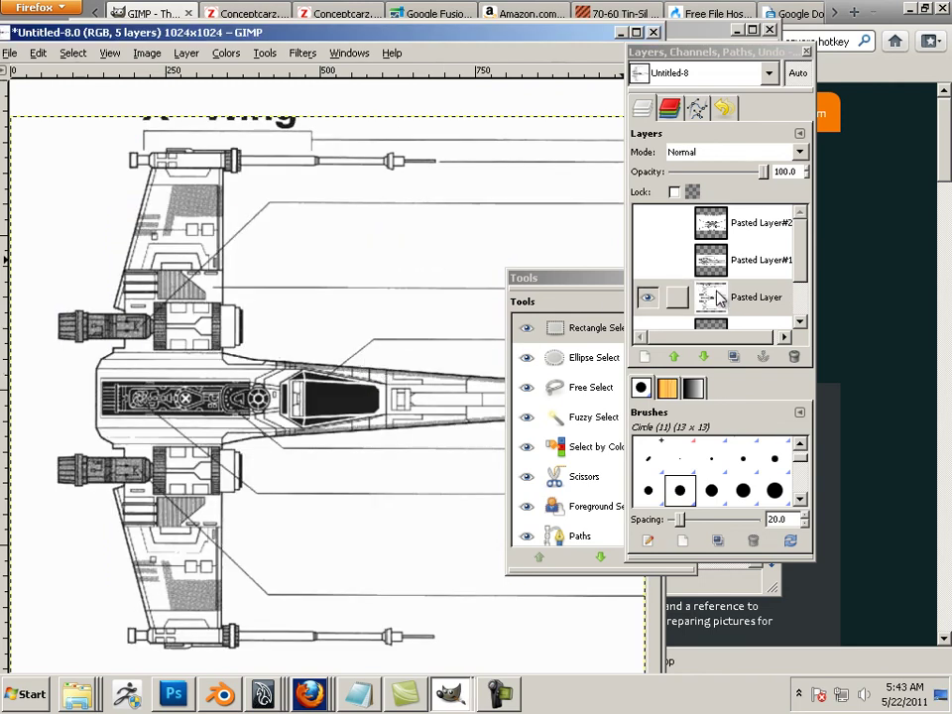
Step: Show the side view layer again at about 62% opacity over the top view
click(756, 268)
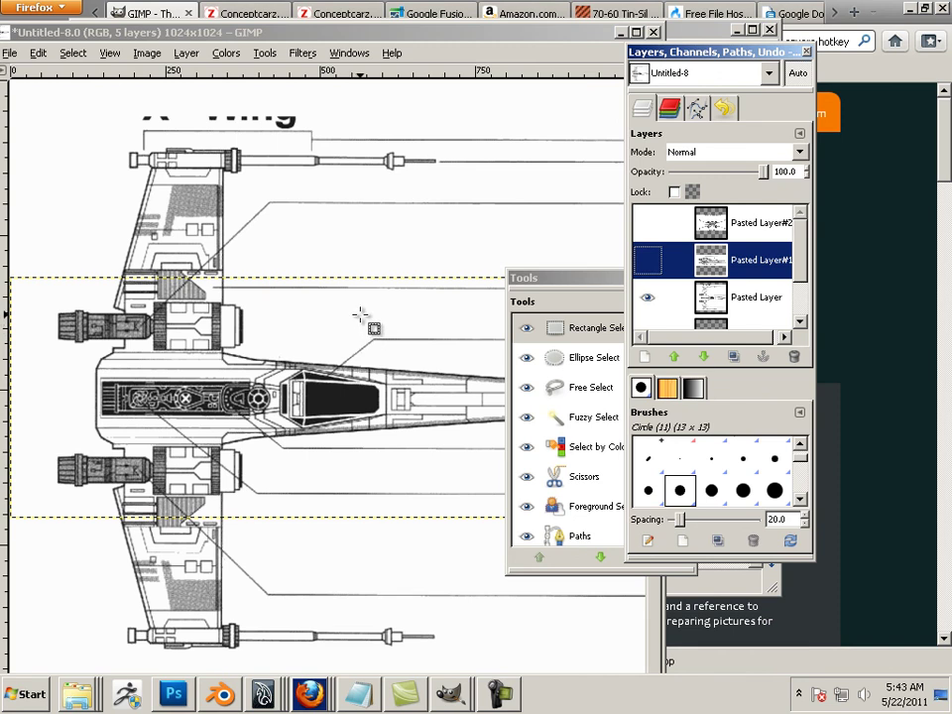
click(646, 260)
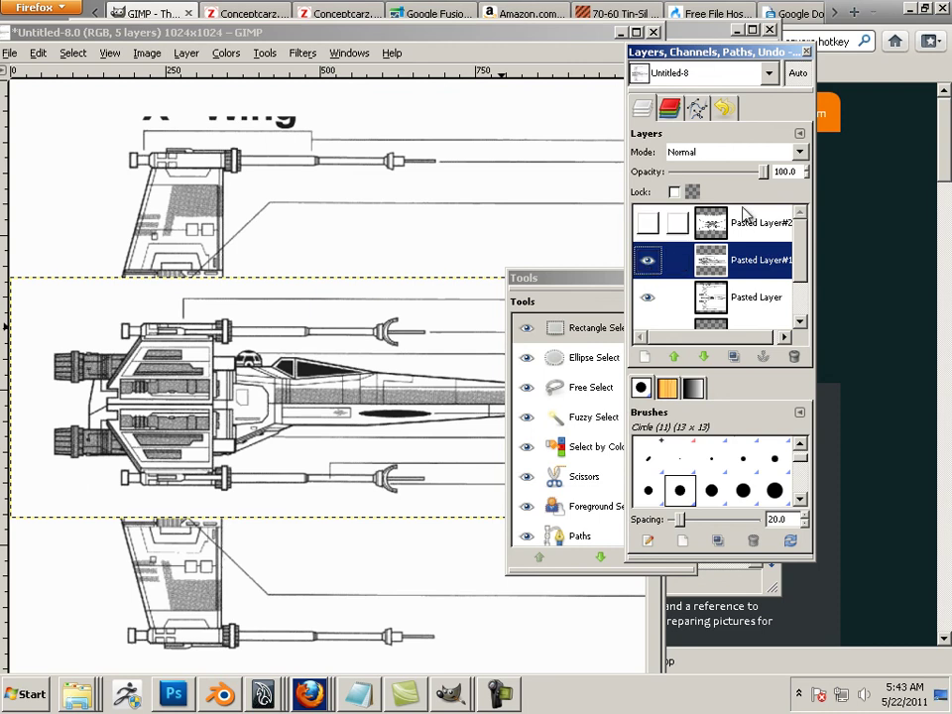
drag(764, 171, 725, 175)
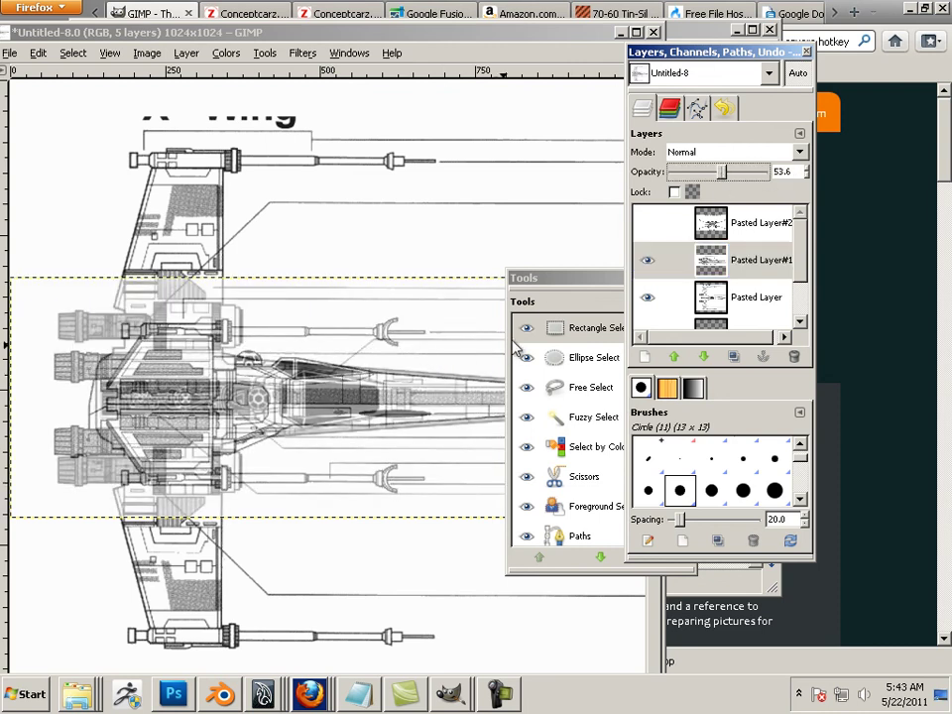
scroll(565, 470, down, 5)
scroll(565, 471, down, 3)
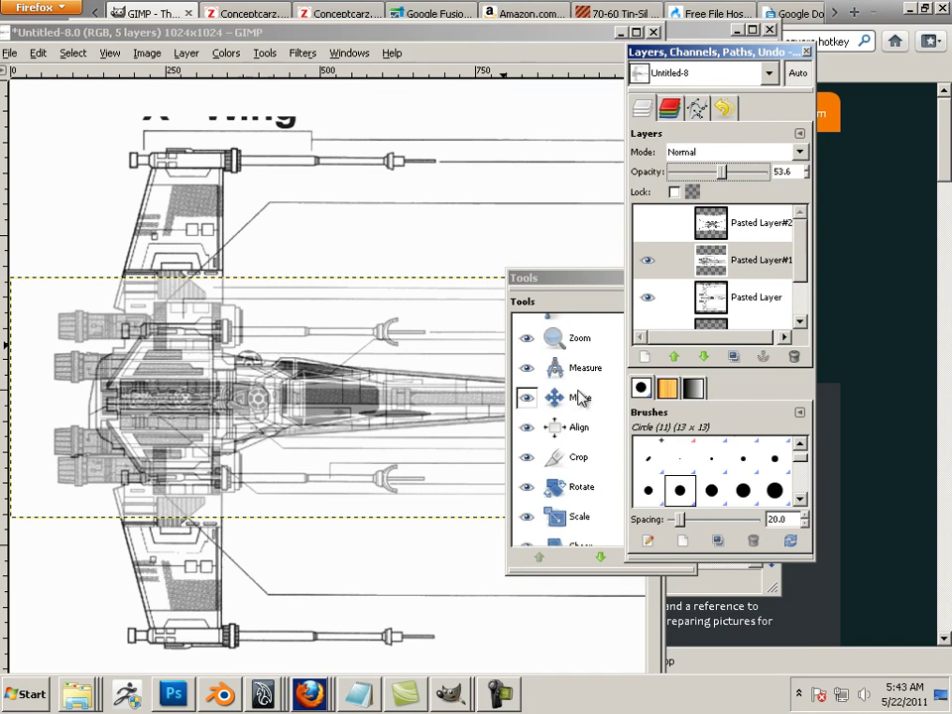
Step: Nudge the side view layer into line with the top view, then restore its opacity to 100
click(570, 397)
drag(421, 399, 424, 396)
drag(570, 293, 733, 331)
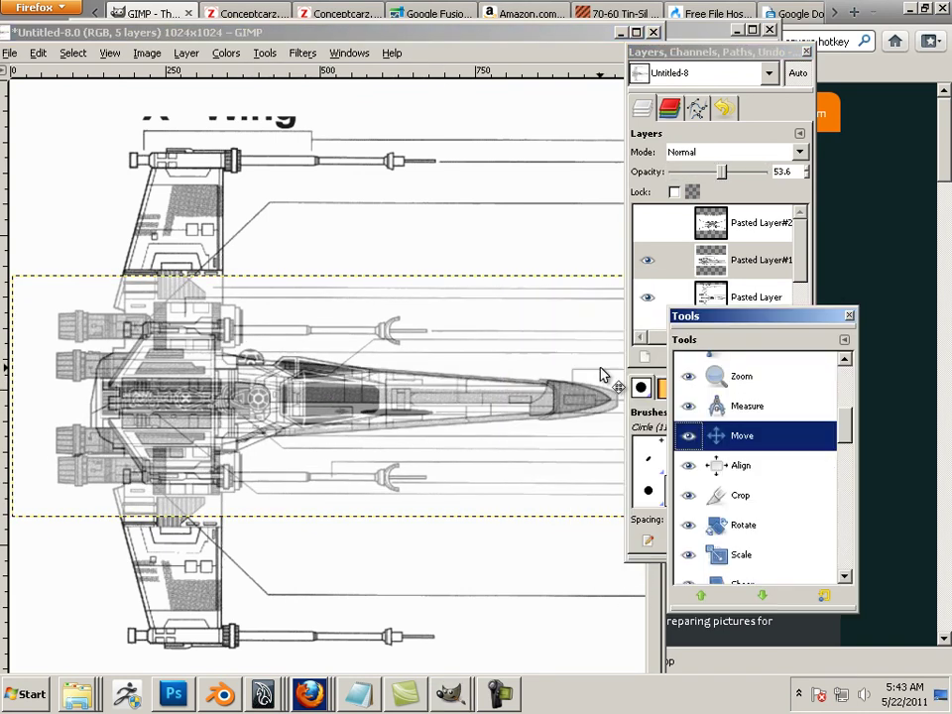
drag(575, 407, 583, 395)
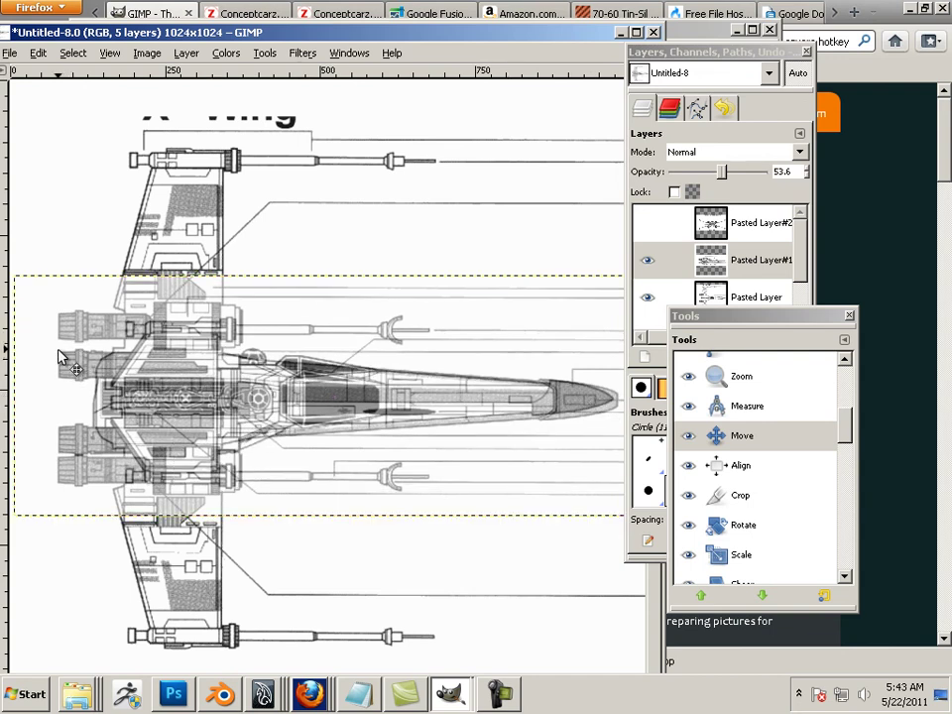
drag(610, 401, 610, 403)
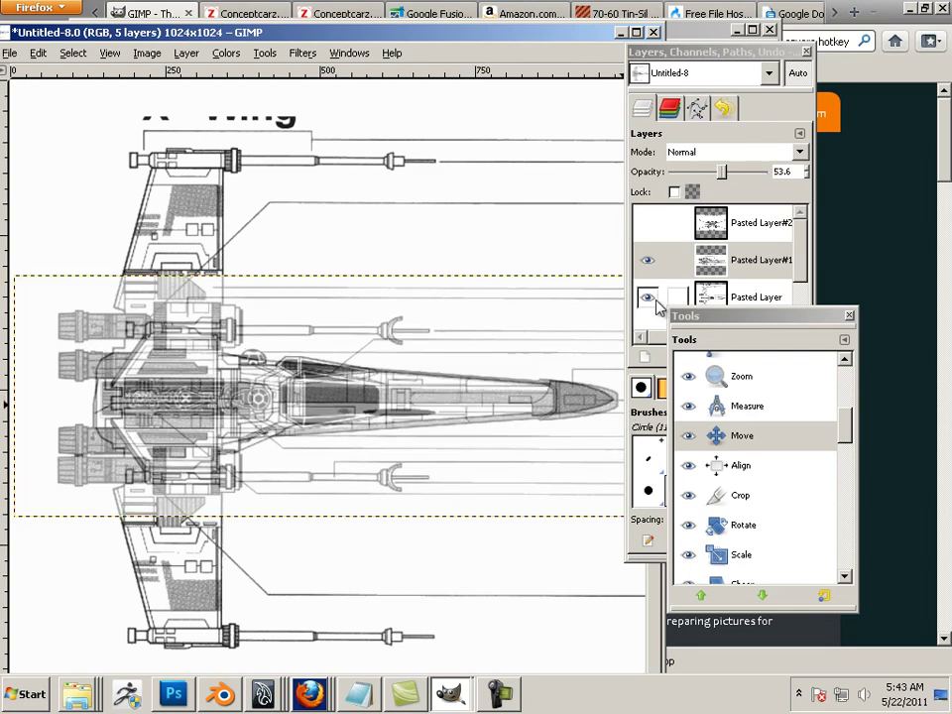
click(675, 256)
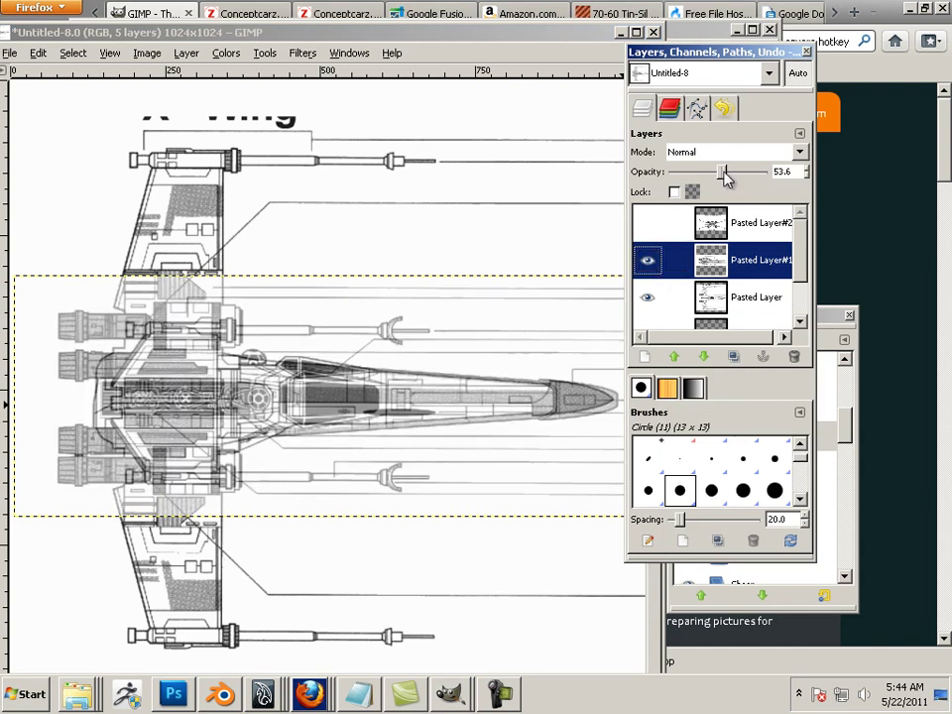
drag(722, 172, 808, 188)
Step: Show only the front view layer, hiding the top and side views
click(644, 296)
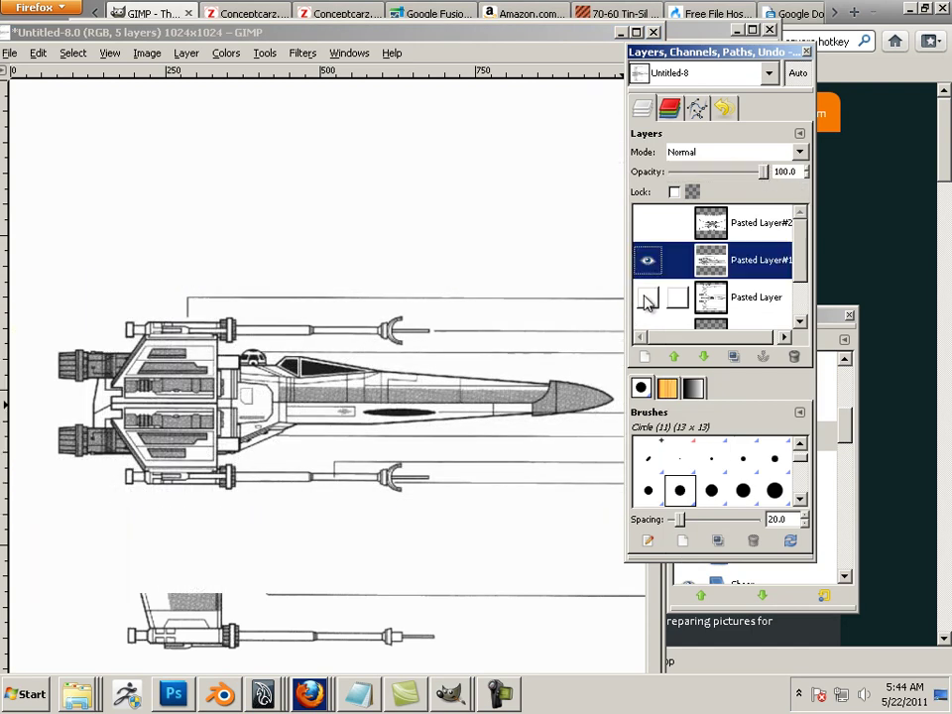
click(645, 259)
click(645, 225)
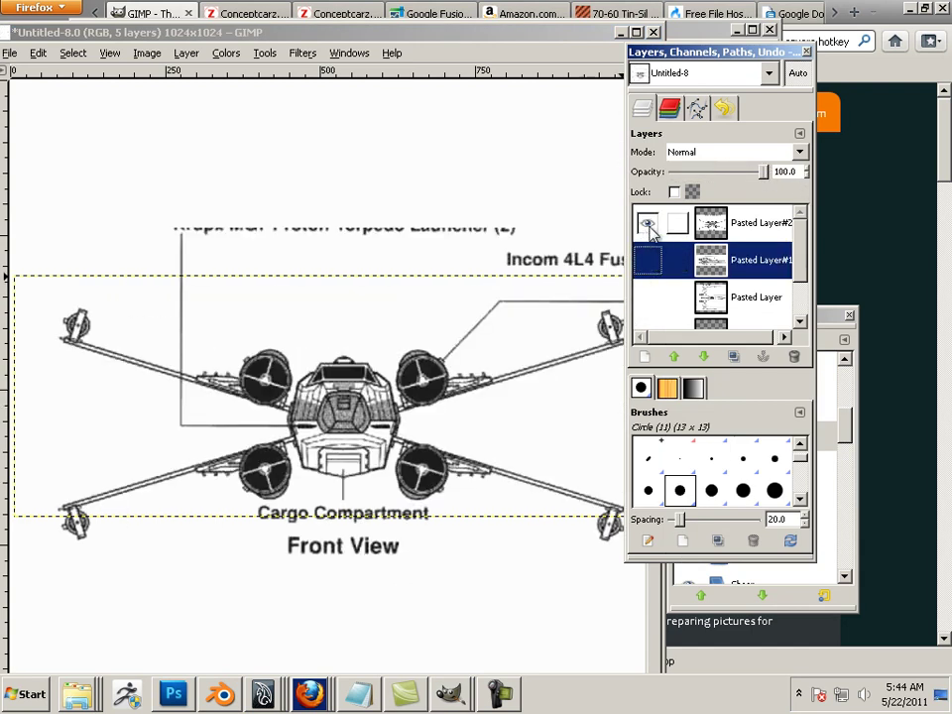
Step: Save As into the Desktop/blender x wing folder with the name front.jpg
click(9, 53)
click(92, 227)
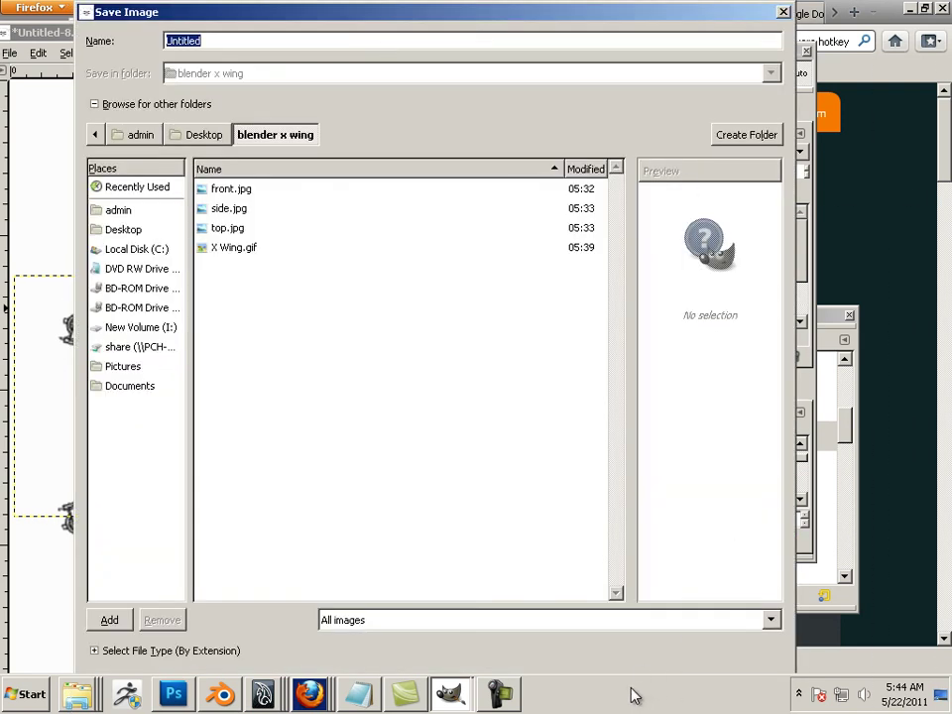
click(235, 192)
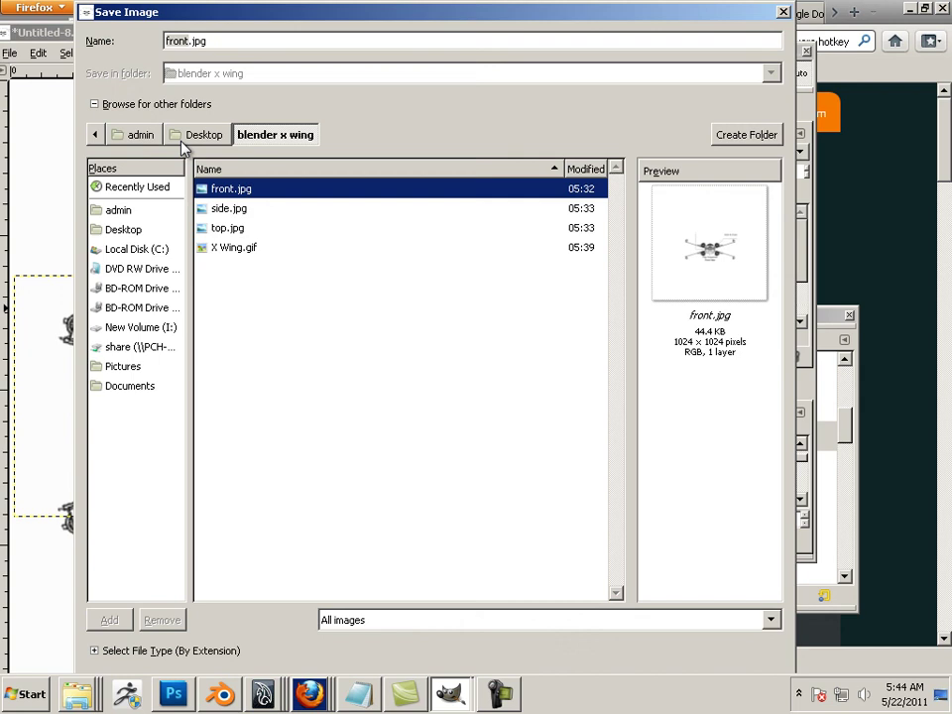
click(124, 230)
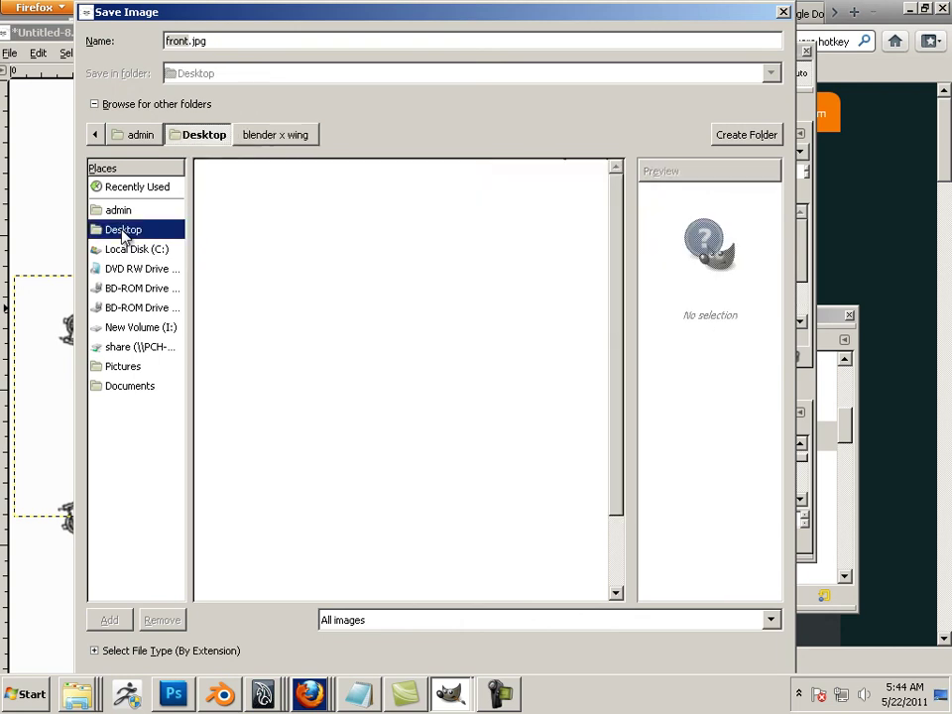
double_click(248, 268)
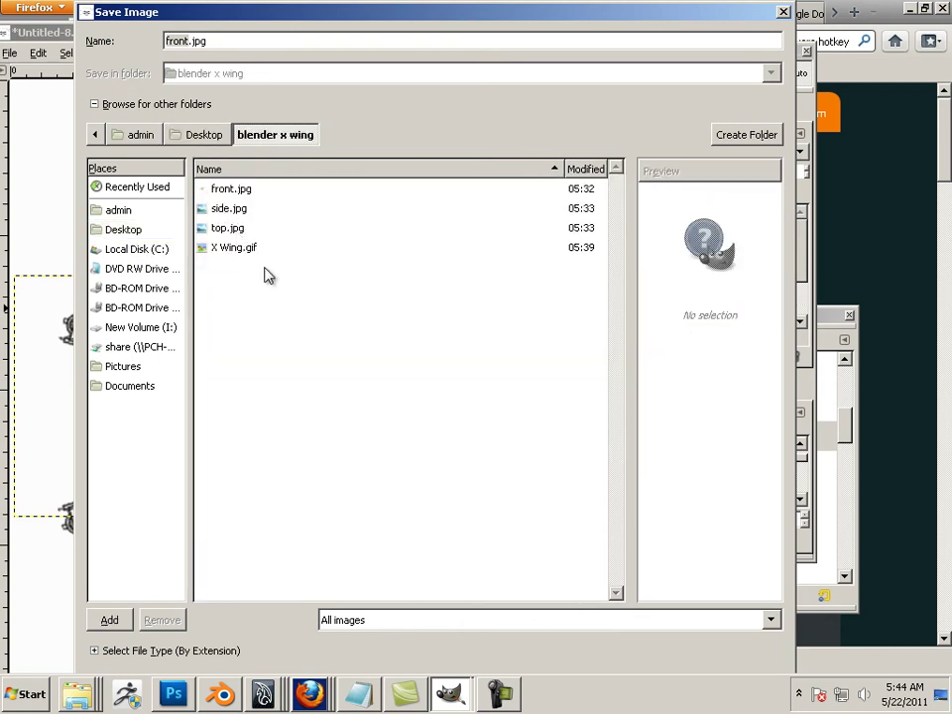
click(219, 191)
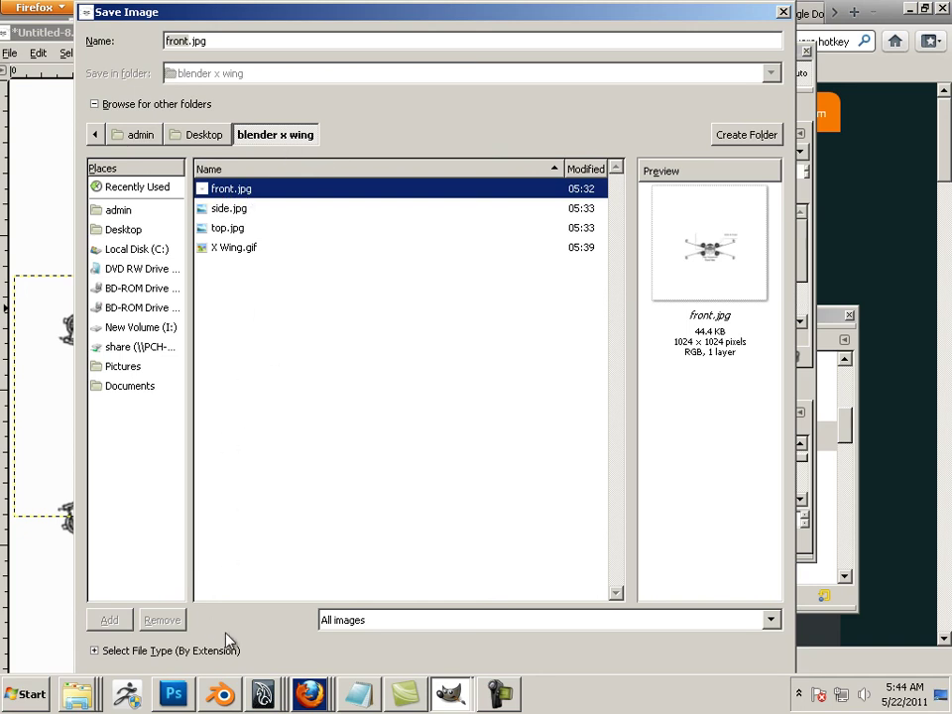
Step: Choose JPEG image as the file type, keep front.jpg as the name and confirm
click(95, 651)
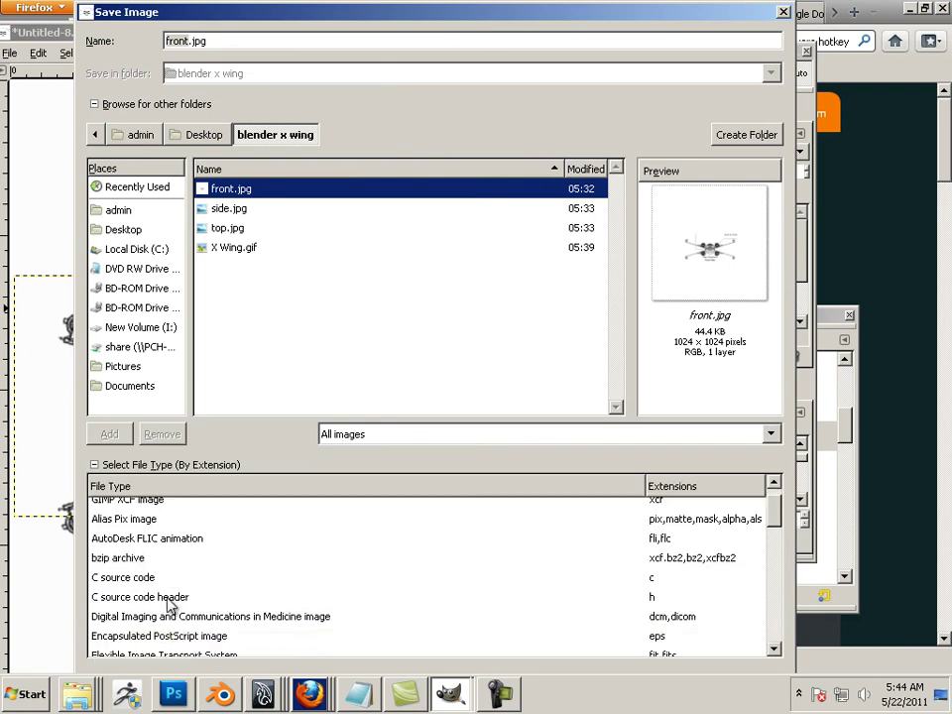
scroll(169, 605, down, 4)
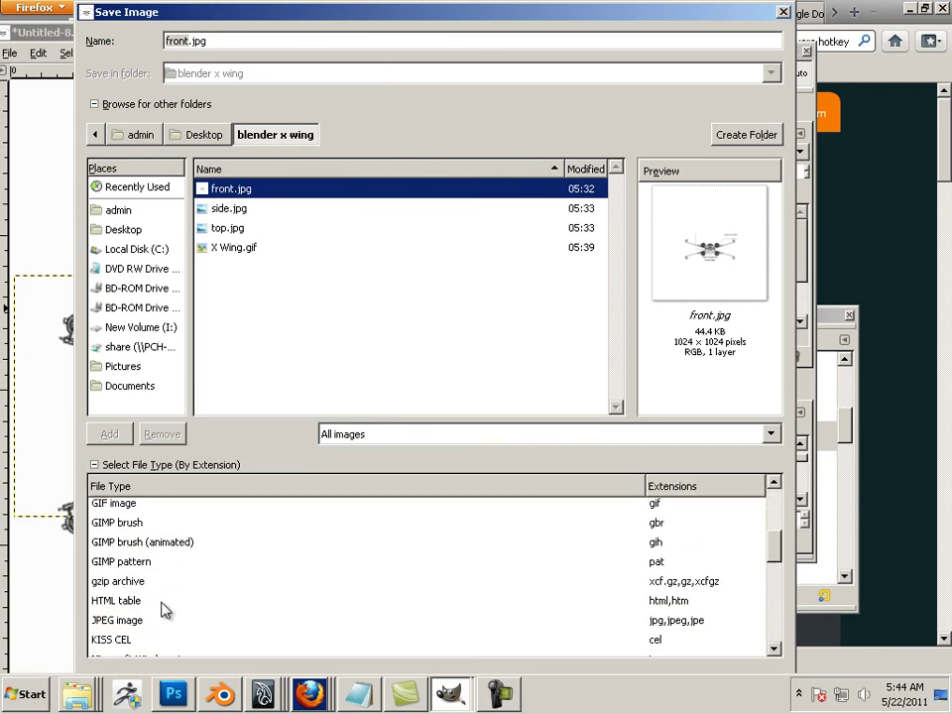
click(124, 621)
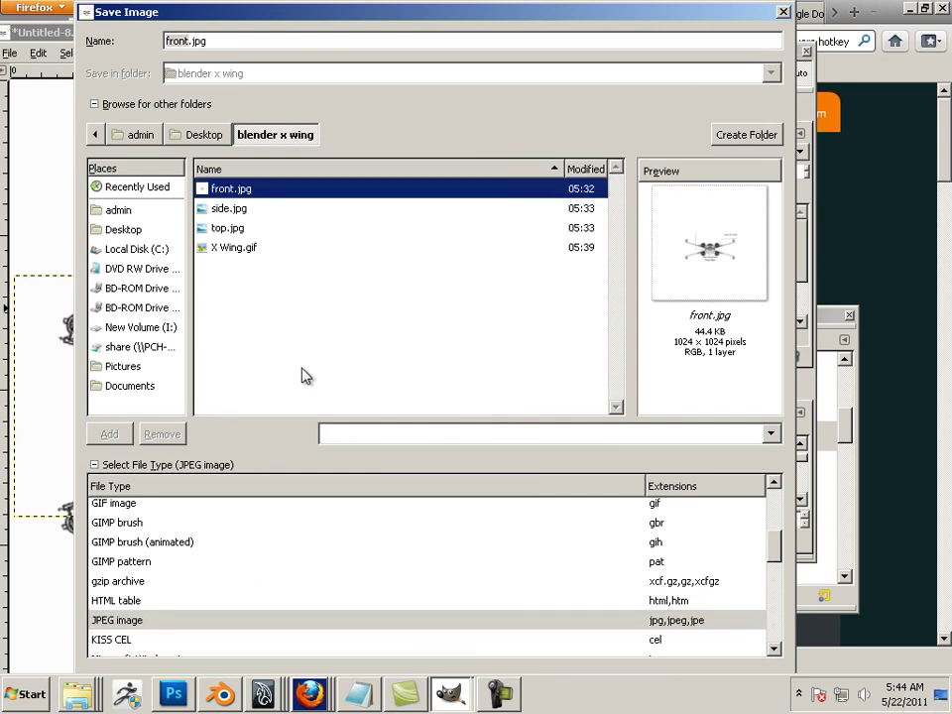
click(220, 188)
drag(178, 20, 605, 83)
key(Escape)
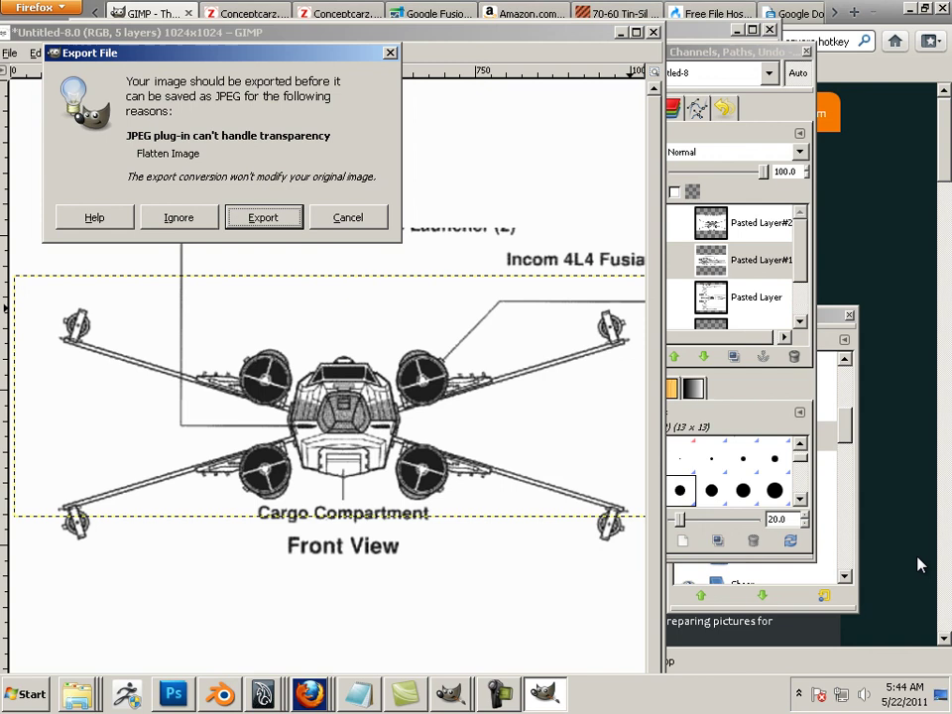
Step: Flatten and export the front view as front.jpg at JPEG quality 100
click(275, 220)
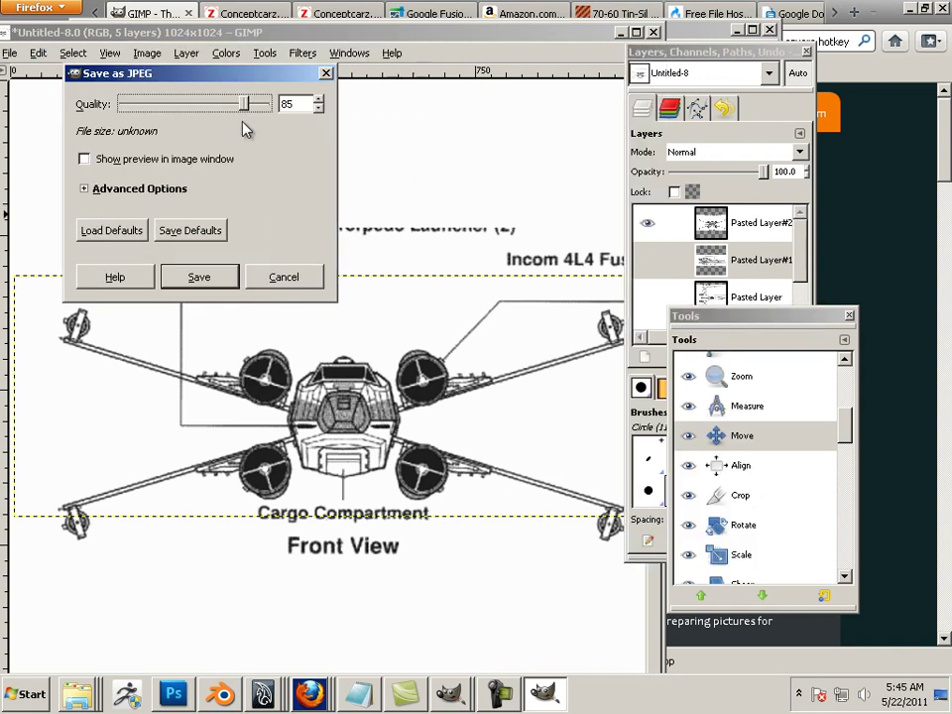
click(265, 104)
click(265, 105)
click(200, 278)
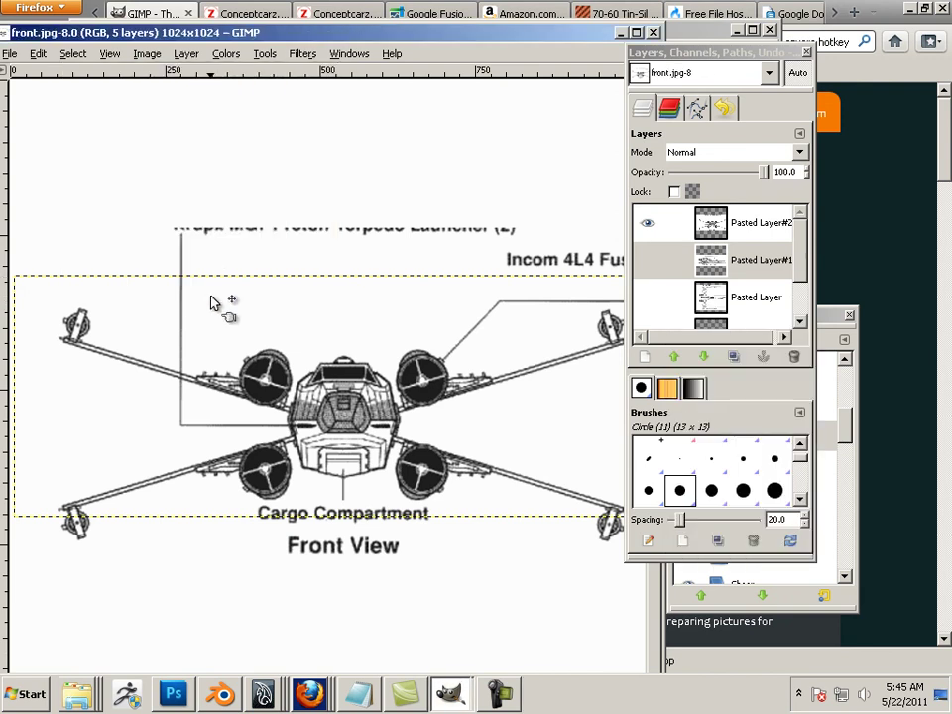
Step: Show only the side view layer and export it as side.jpg
click(648, 225)
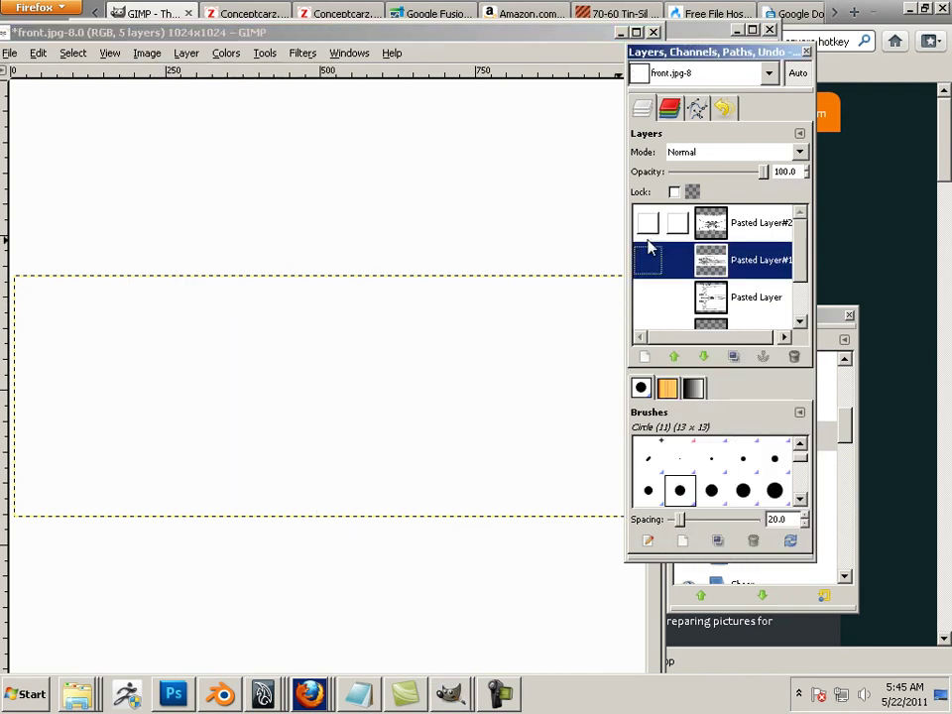
click(648, 260)
click(8, 54)
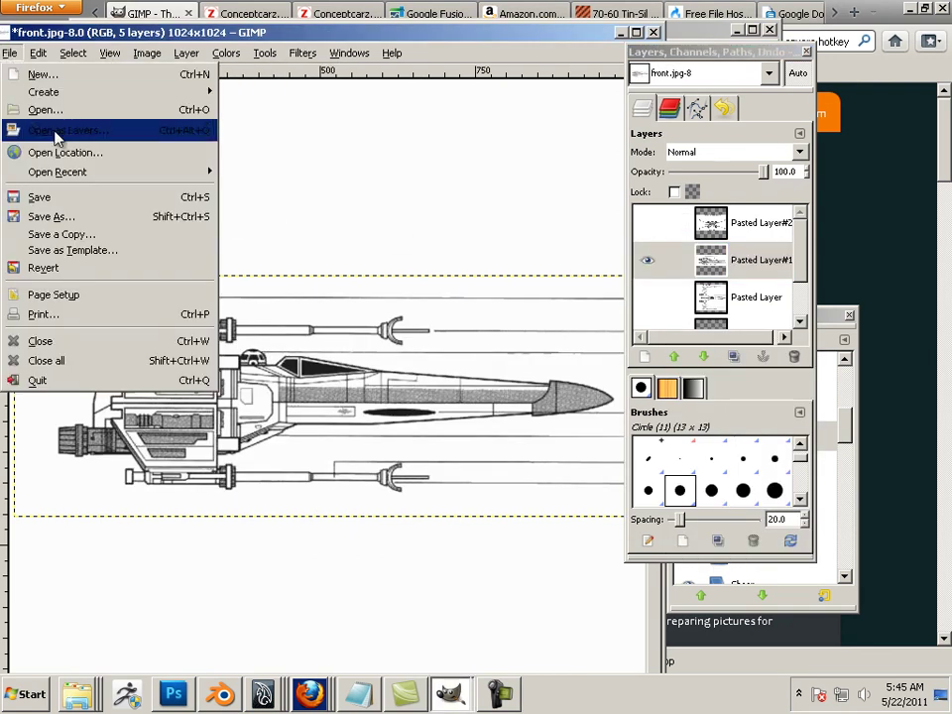
click(72, 214)
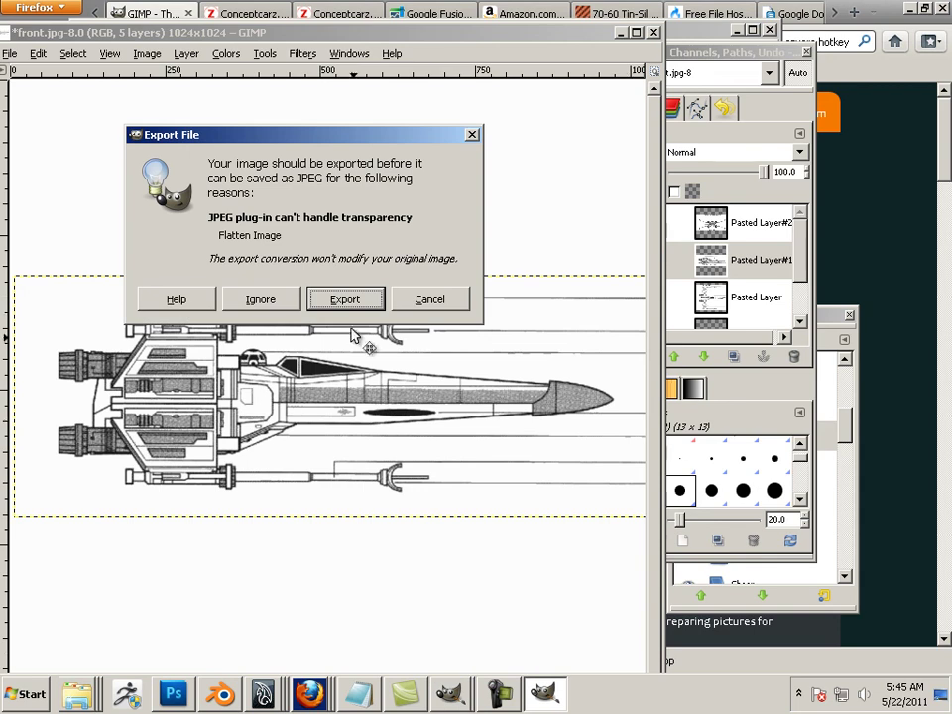
click(346, 299)
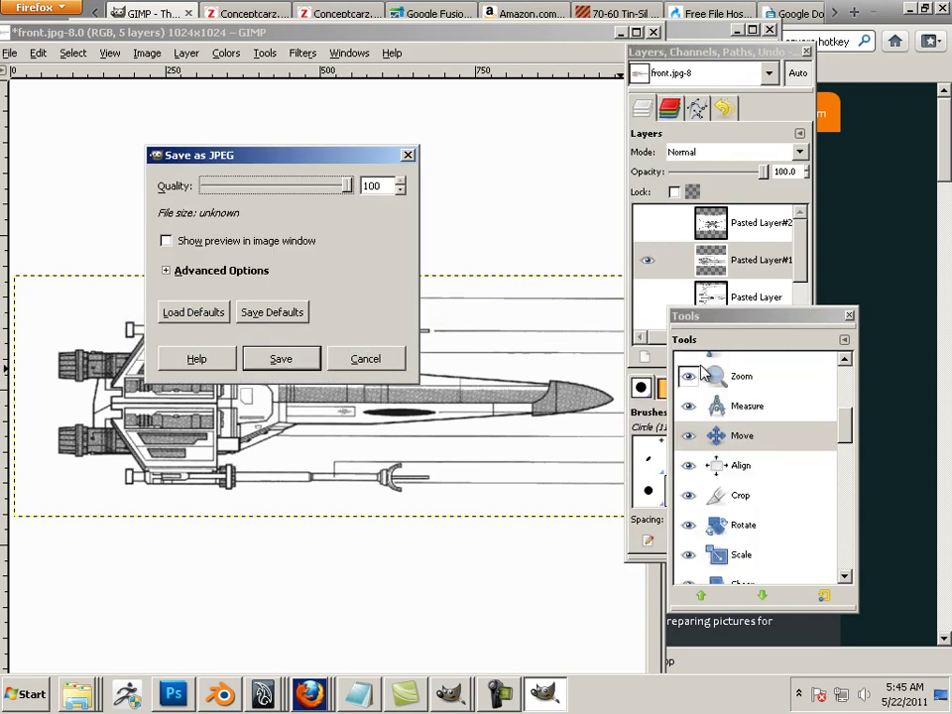
click(280, 358)
Step: Show only the top view layer and export it as top.jpg
click(739, 317)
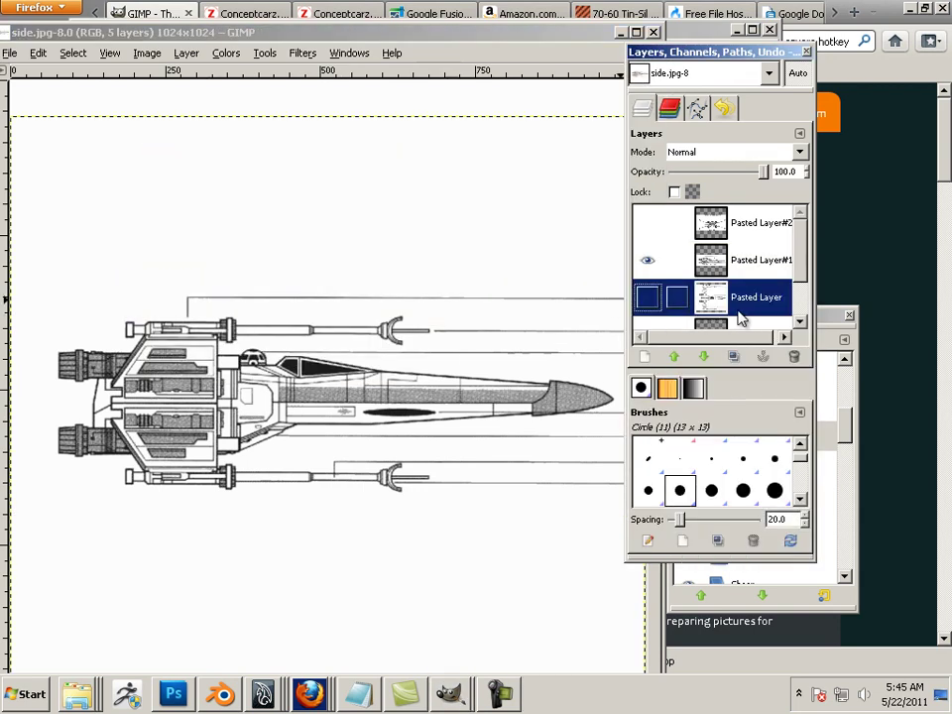
click(647, 260)
click(646, 298)
click(9, 52)
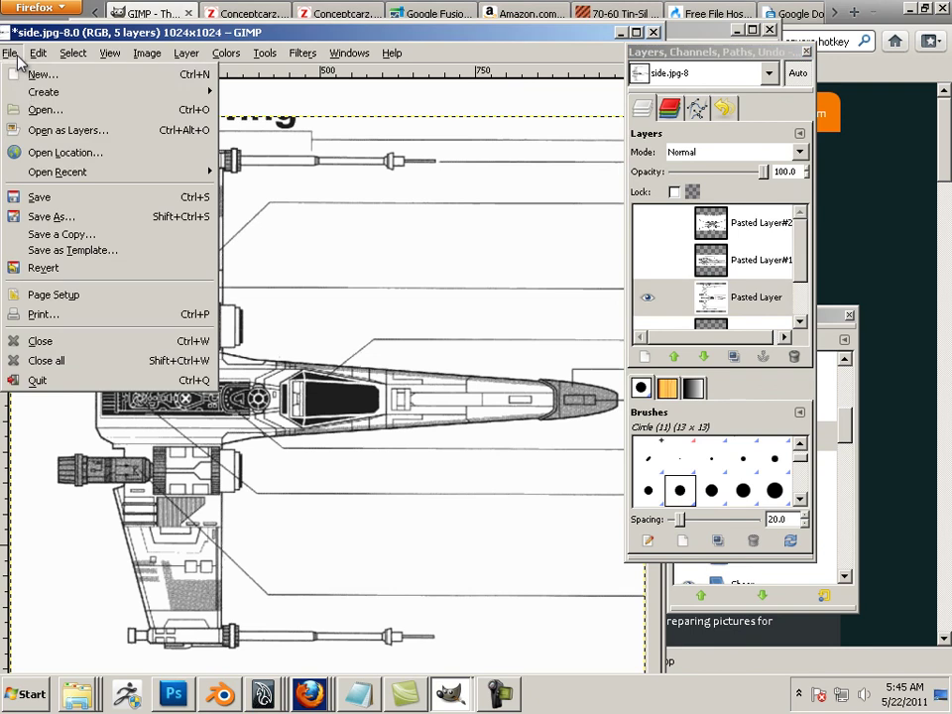
click(348, 298)
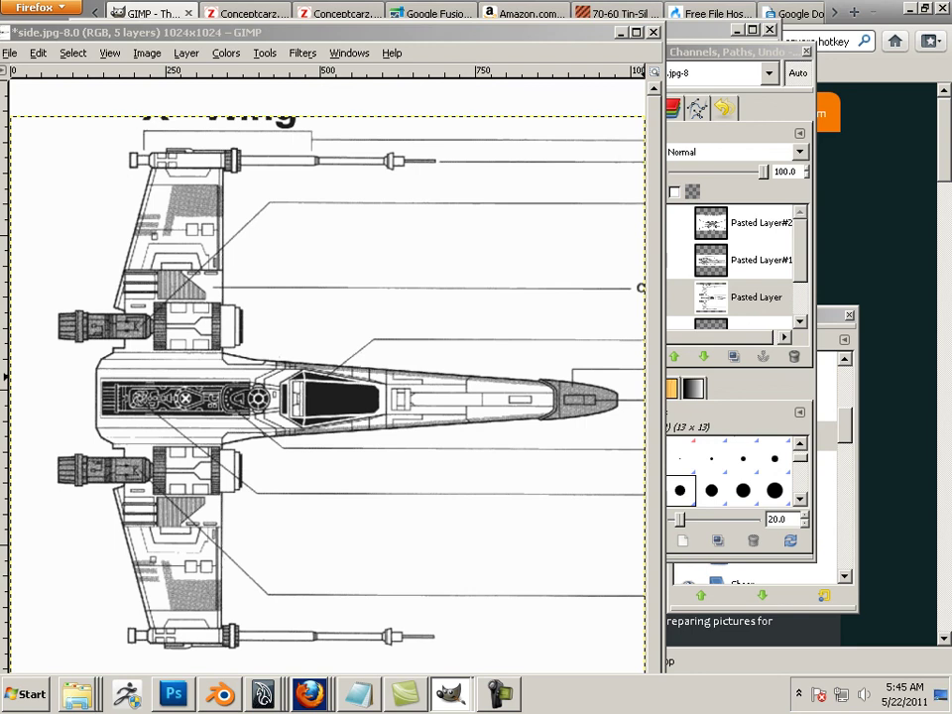
click(261, 214)
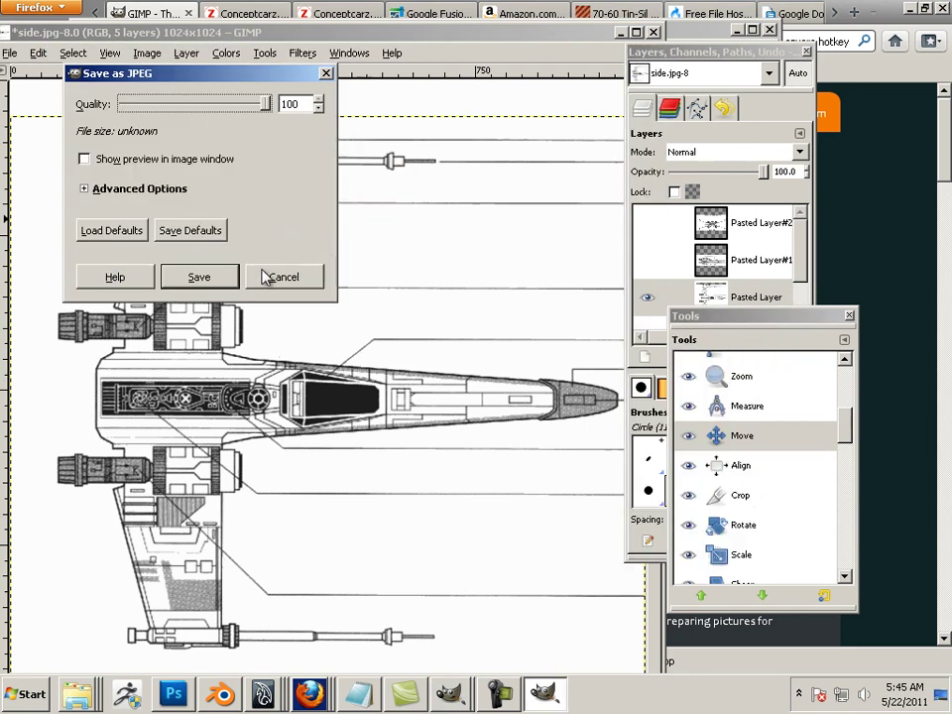
click(199, 278)
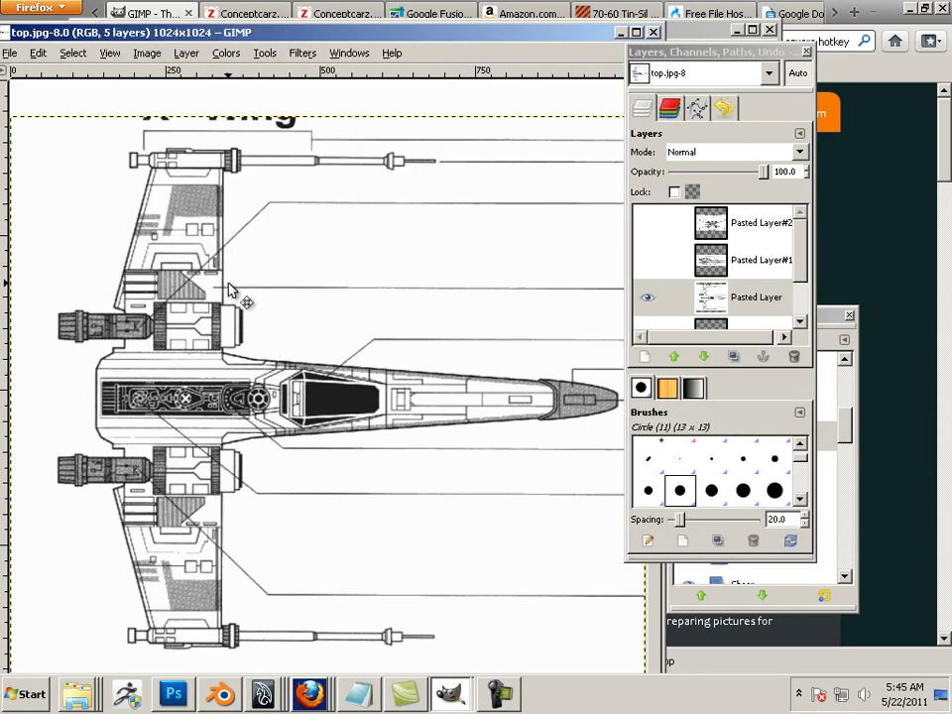